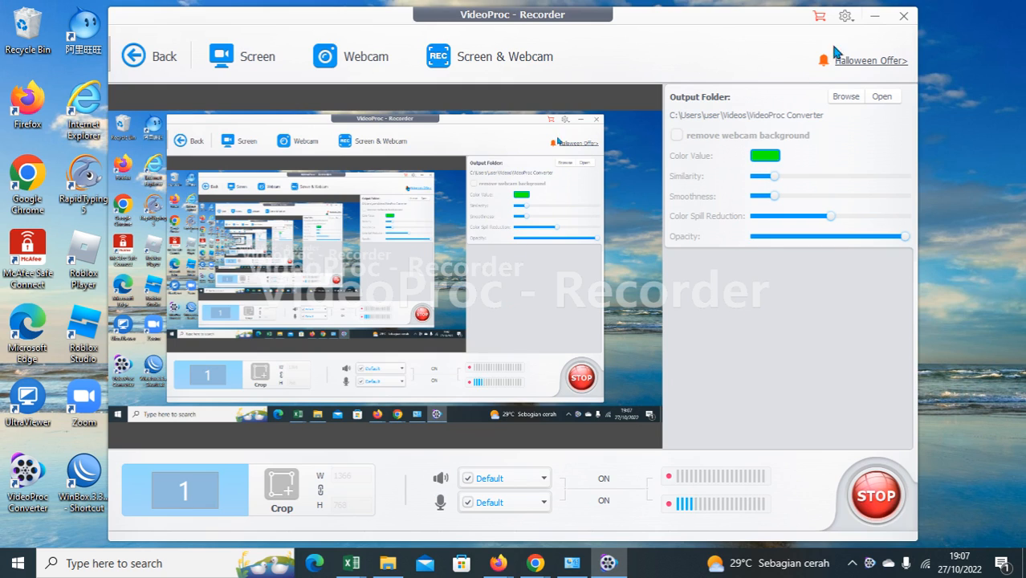
Minimize the VideoProc Recorder window to reveal the desktop with its work and hotspot folders.
{"action": "left_click", "coordinate": [875, 15]}
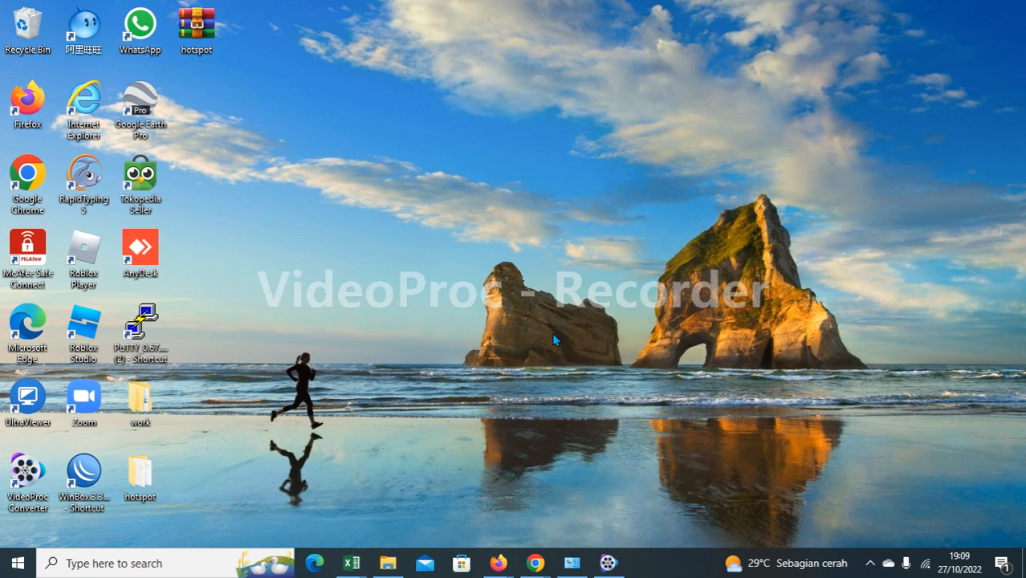
Bring the Firefox window forward and switch to the 192.168.100.1 OLT tab.
{"action": "mouse_move", "coordinate": [499, 562]}
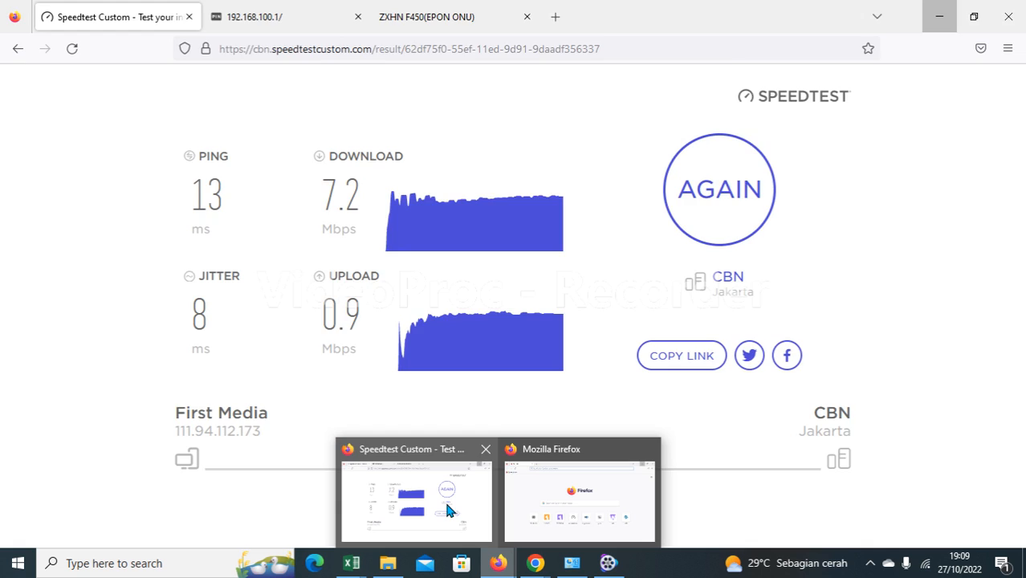
{"action": "mouse_move", "coordinate": [562, 511]}
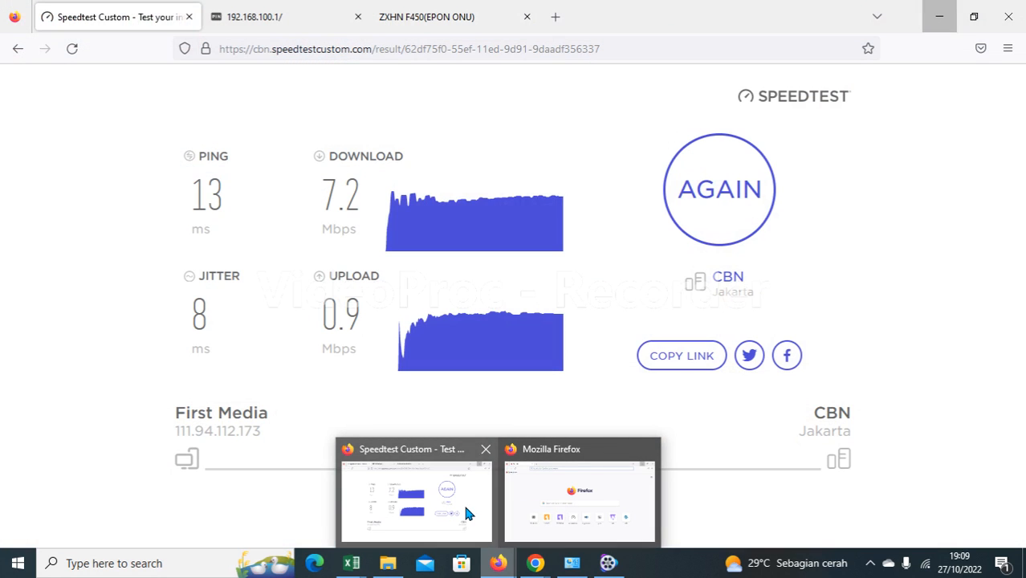
{"action": "left_click", "coordinate": [463, 502]}
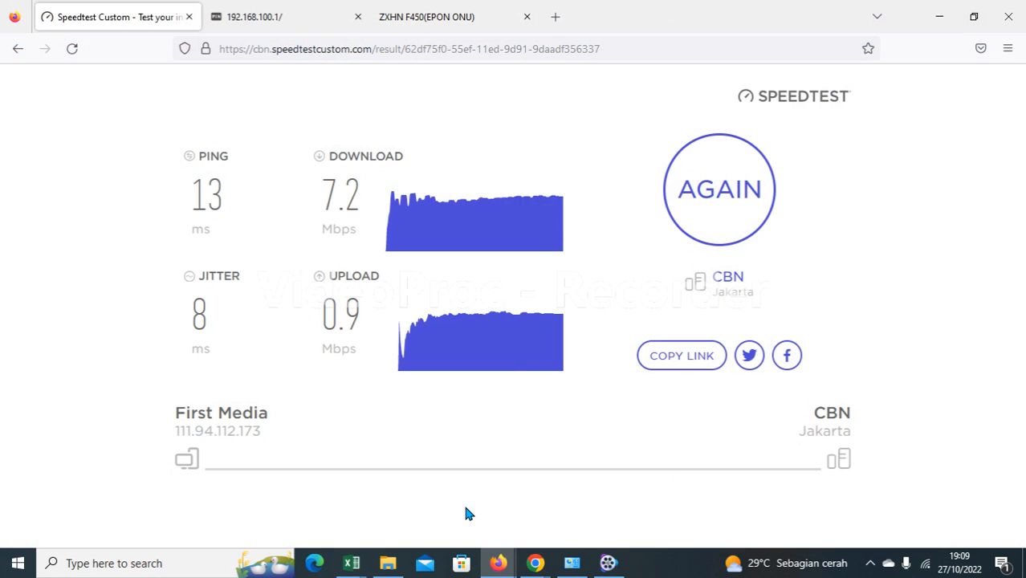
{"action": "left_click", "coordinate": [257, 23]}
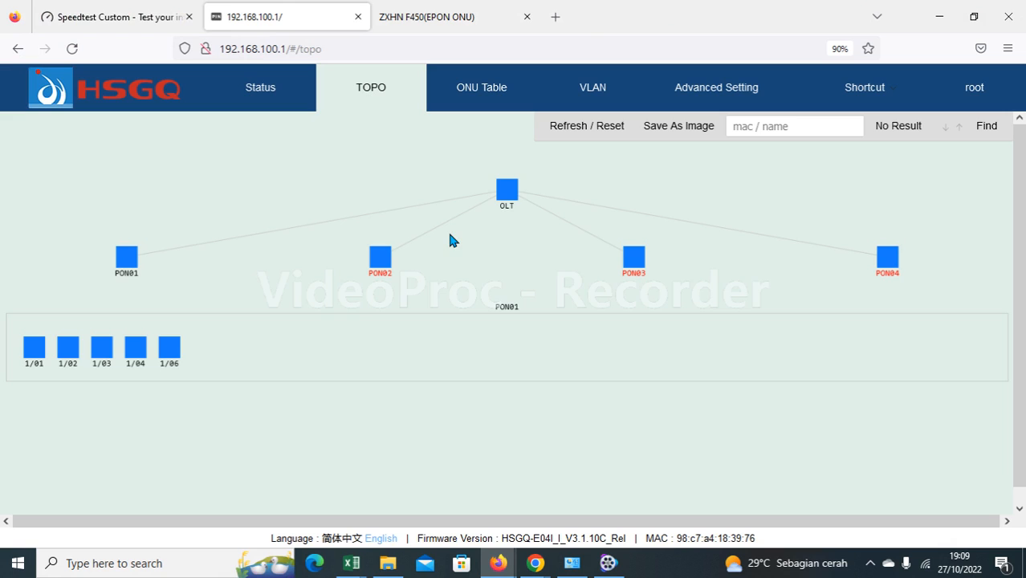
Browse the OLT's Status, Advanced Setting and TOPO pages, ending on the PON01 ONU Table.
{"action": "left_click", "coordinate": [241, 90]}
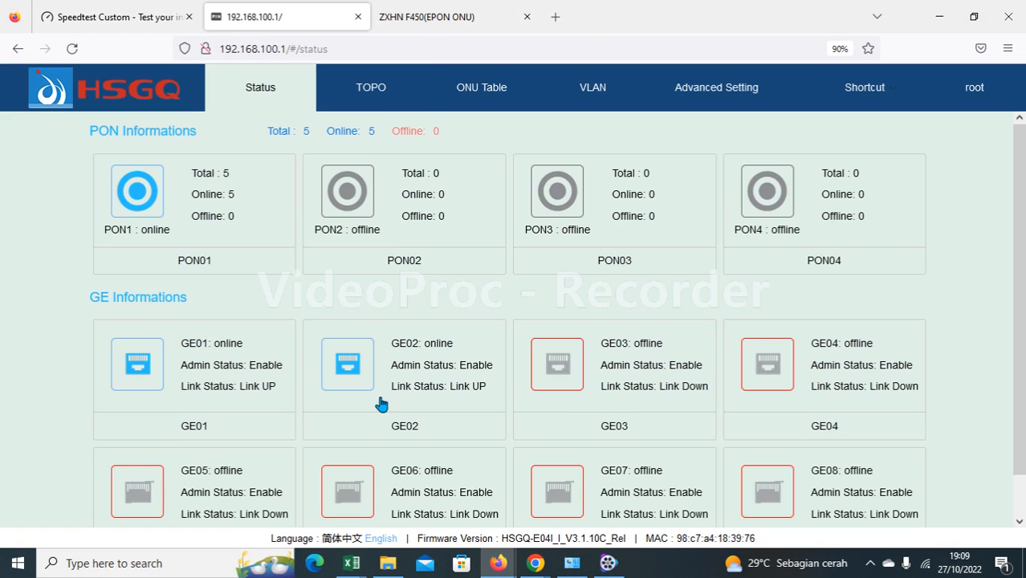
{"action": "left_click", "coordinate": [734, 93]}
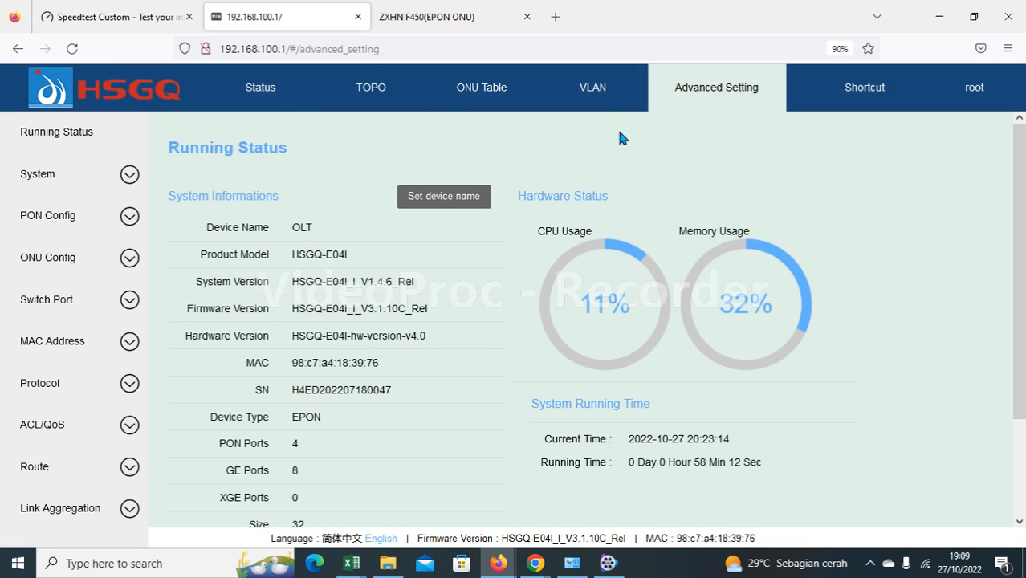
{"action": "left_click", "coordinate": [263, 103]}
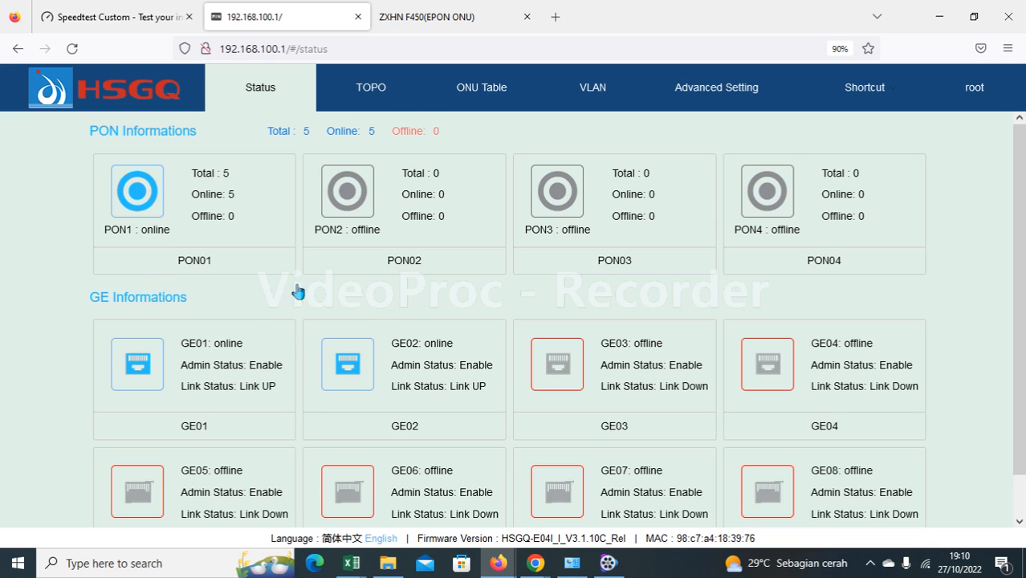
{"action": "left_click", "coordinate": [379, 104]}
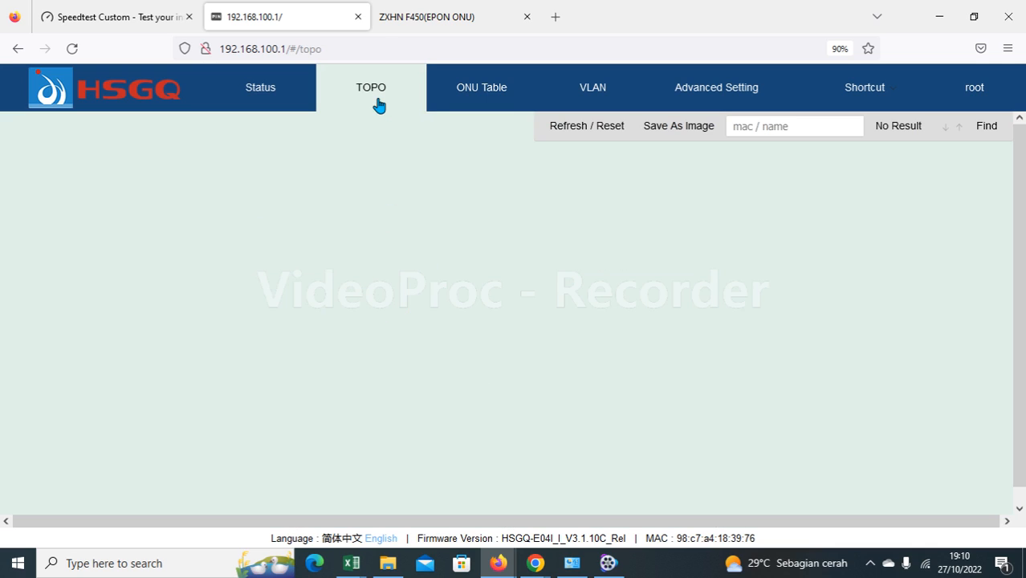
{"action": "left_click", "coordinate": [507, 98]}
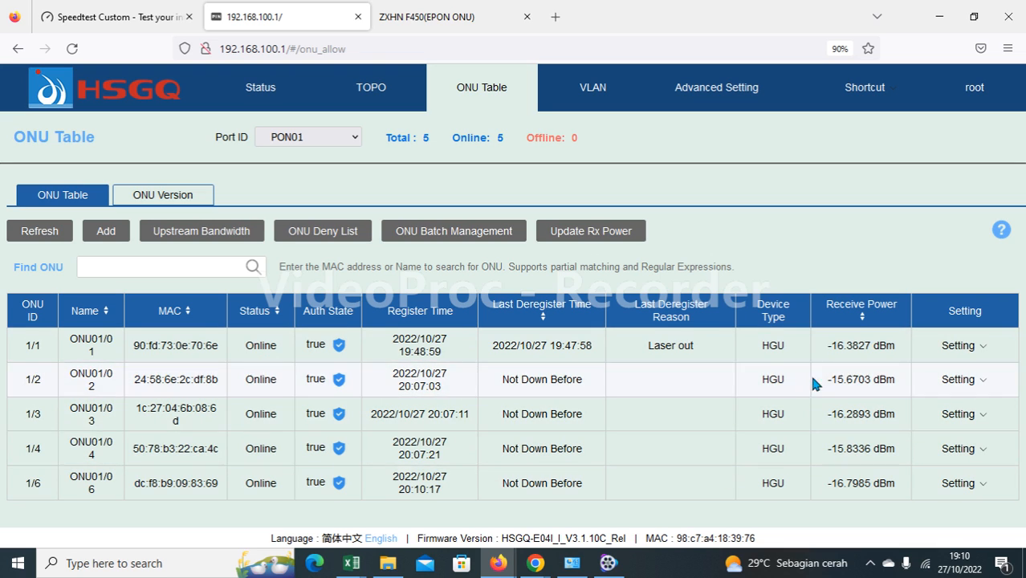
Review the ONU models and software versions and the configured VLAN list.
{"action": "left_click", "coordinate": [162, 200]}
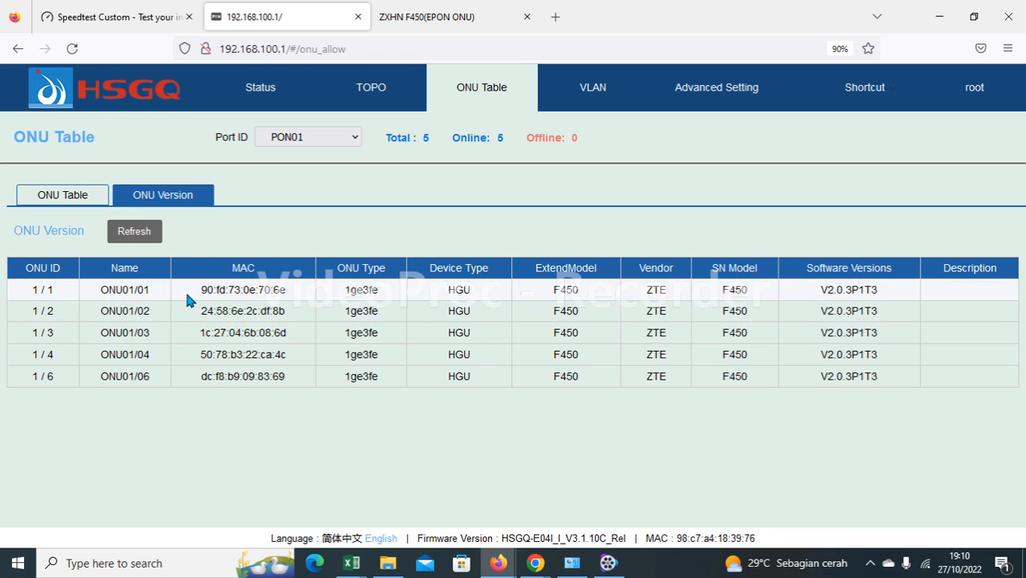
{"action": "left_click", "coordinate": [594, 87]}
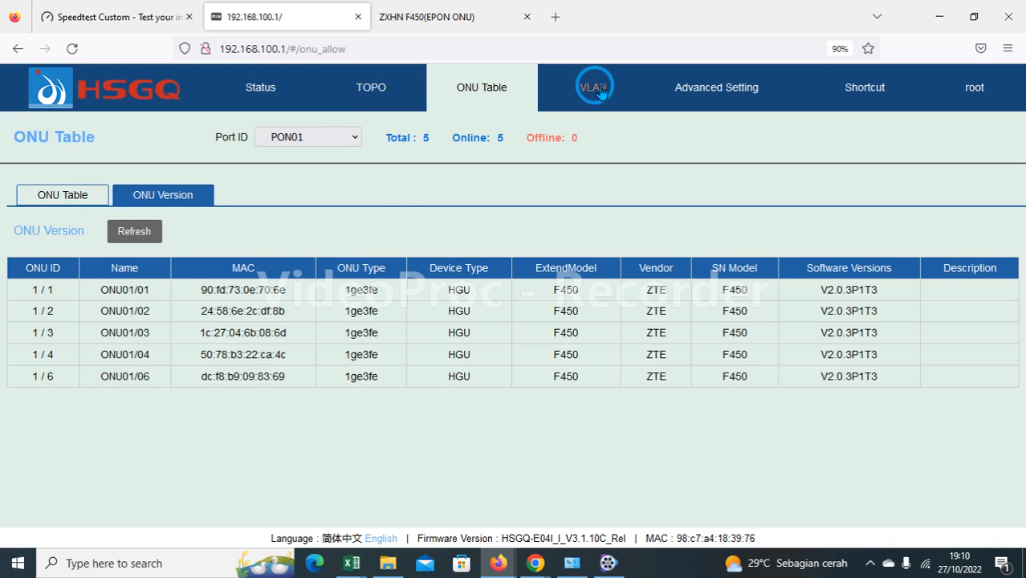
{"action": "left_click", "coordinate": [485, 89]}
Inspect ONU 1/1's detailed information, then switch to the ZXHN F450 login tab at 192.168.1.1.
{"action": "mouse_move", "coordinate": [955, 392]}
{"action": "mouse_move", "coordinate": [973, 350]}
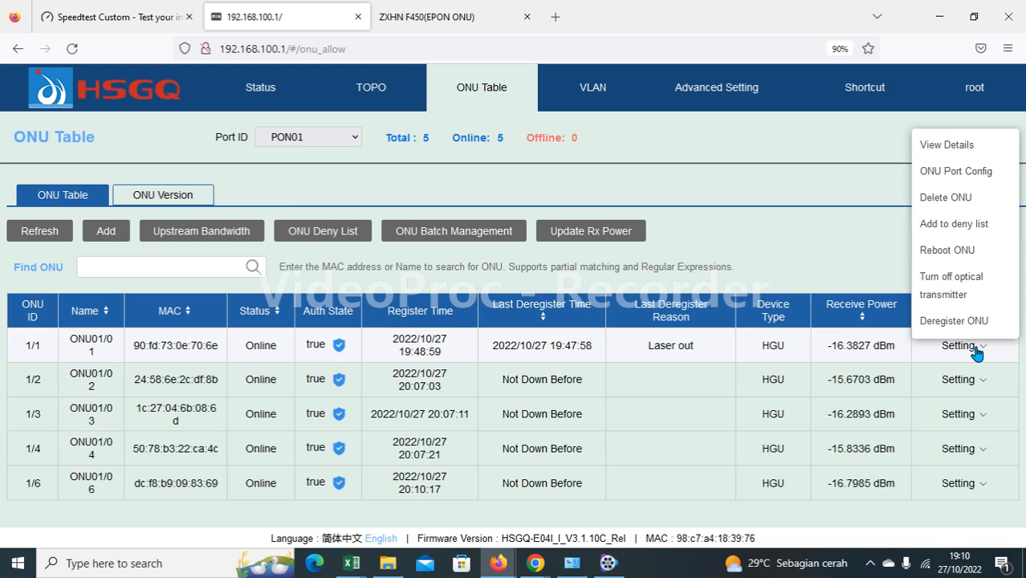
{"action": "left_click", "coordinate": [938, 153]}
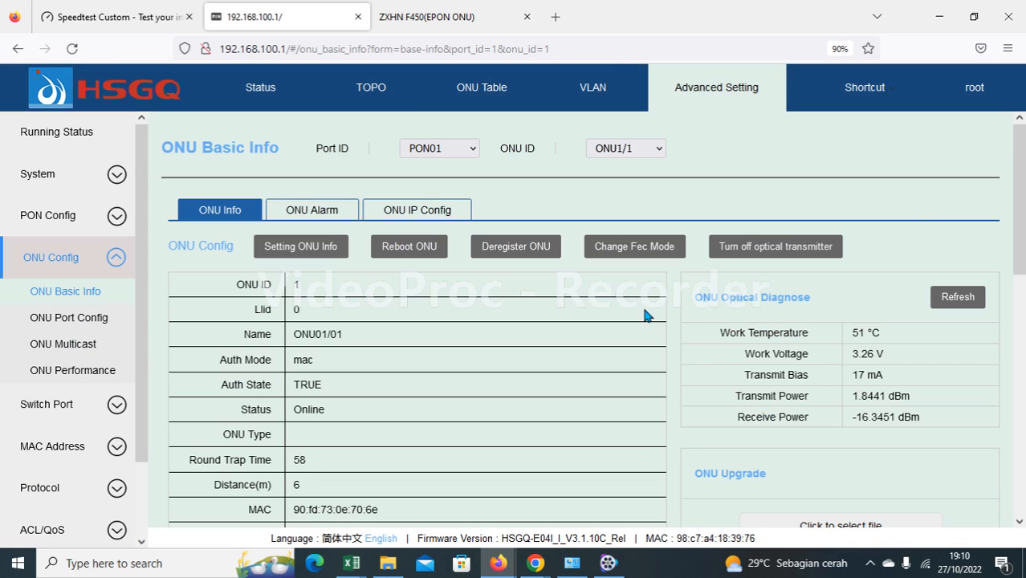
{"action": "scroll", "coordinate": [699, 340], "scroll_direction": "down", "scroll_amount": 1}
{"action": "scroll", "coordinate": [698, 336], "scroll_direction": "down", "scroll_amount": 1}
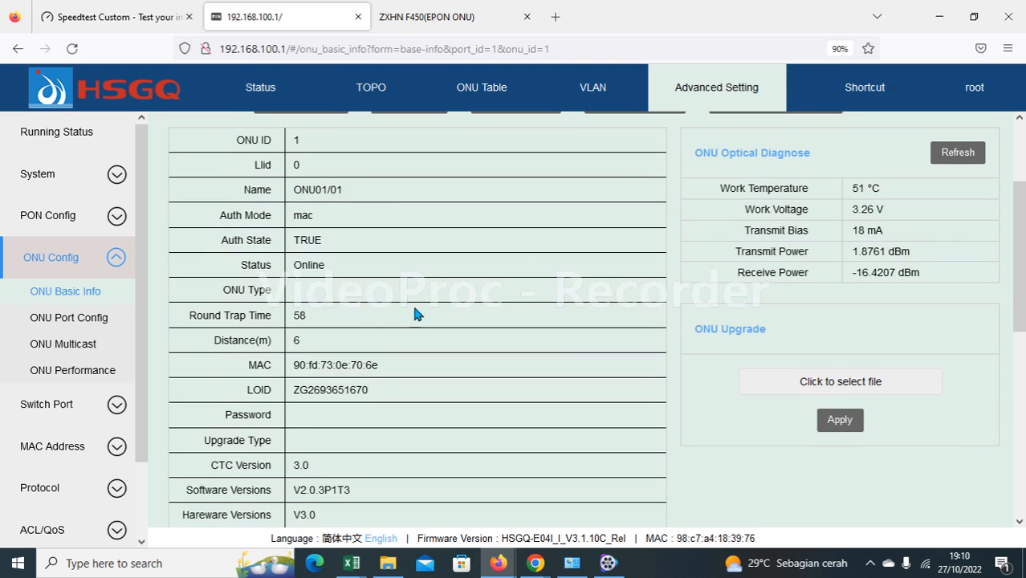
{"action": "scroll", "coordinate": [378, 205], "scroll_direction": "down", "scroll_amount": 6}
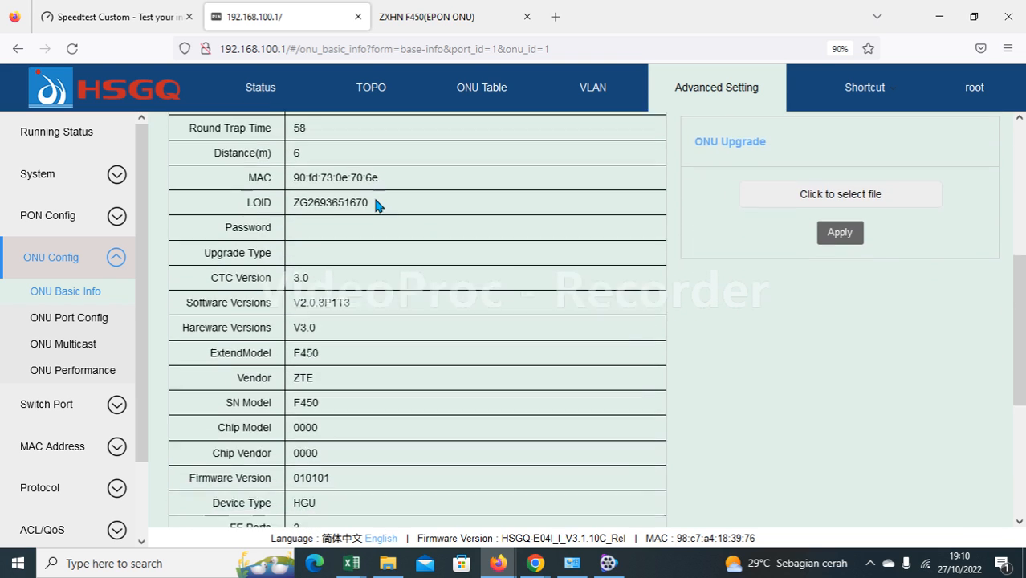
{"action": "scroll", "coordinate": [377, 206], "scroll_direction": "down", "scroll_amount": 1}
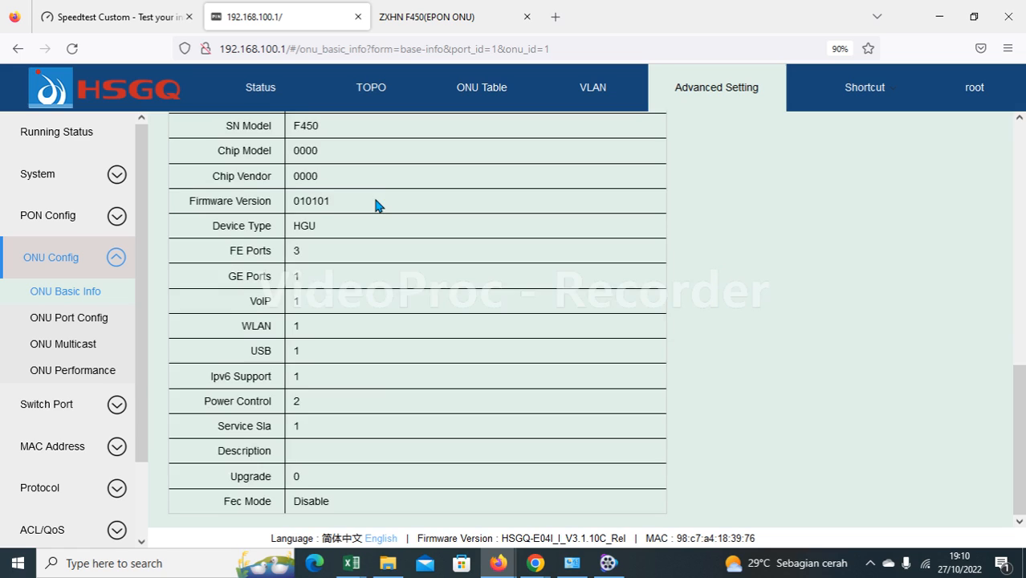
{"action": "scroll", "coordinate": [377, 206], "scroll_direction": "up", "scroll_amount": 8}
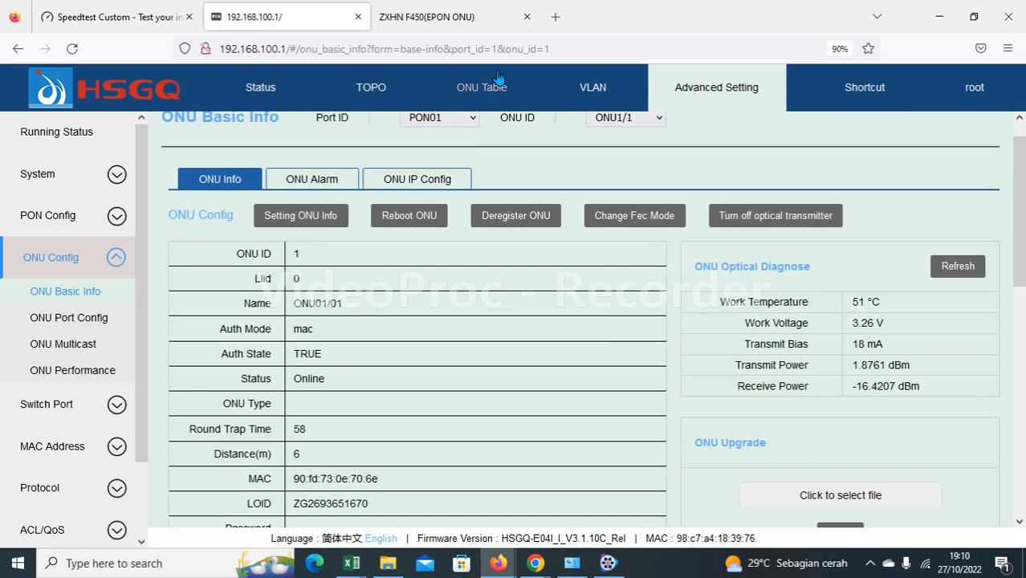
{"action": "left_click", "coordinate": [497, 76]}
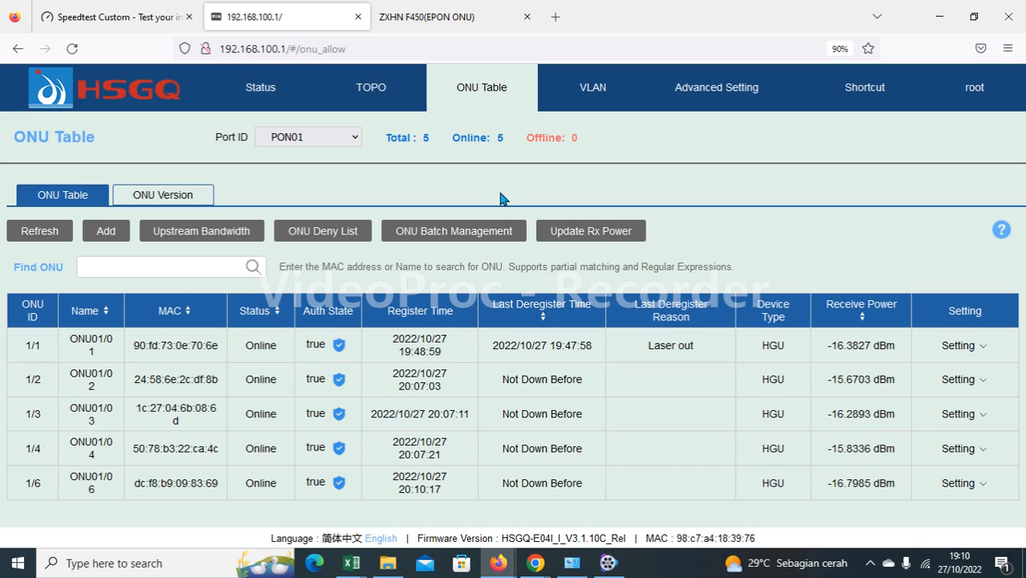
{"action": "left_click", "coordinate": [440, 20]}
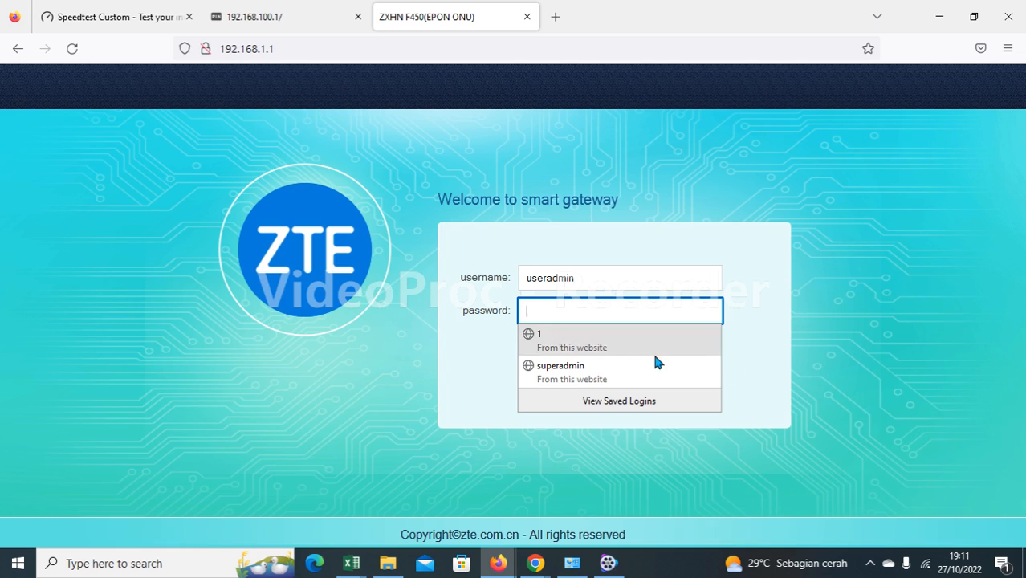
Log in to the F450 with the saved superadmin credentials and reach the Network WAN settings.
{"action": "left_click", "coordinate": [591, 278]}
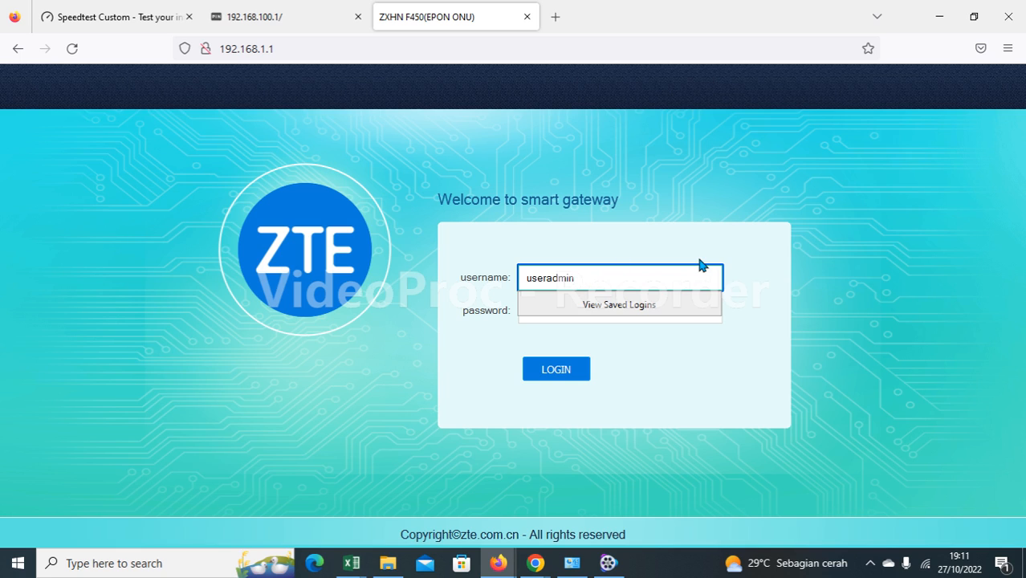
{"action": "key", "text": "BackSpace"}
{"action": "key", "text": "BackSpace"}
{"action": "key", "text": "BackSpace"}
{"action": "key", "text": "BackSpace"}
{"action": "key", "text": "BackSpace"}
{"action": "key", "text": "BackSpace"}
{"action": "key", "text": "BackSpace"}
{"action": "key", "text": "BackSpace"}
{"action": "key", "text": "BackSpace"}
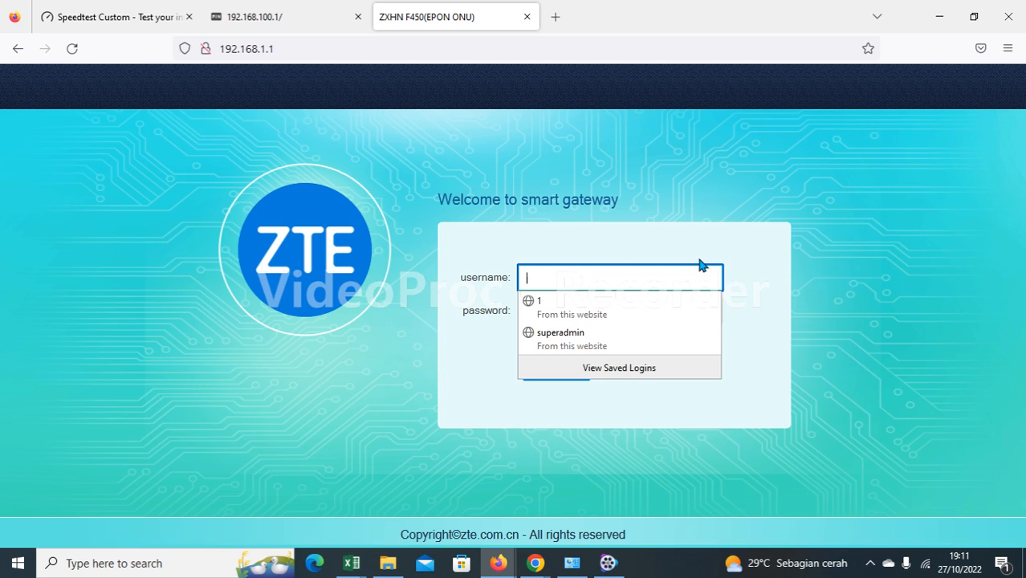
{"action": "type", "text": "s"}
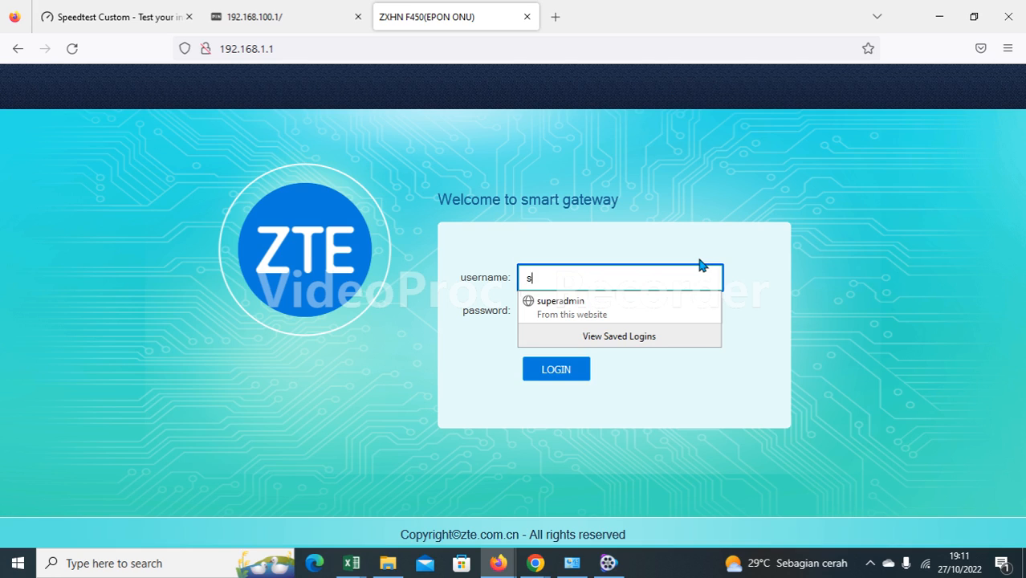
{"action": "type", "text": "uper"}
{"action": "left_click", "coordinate": [585, 305]}
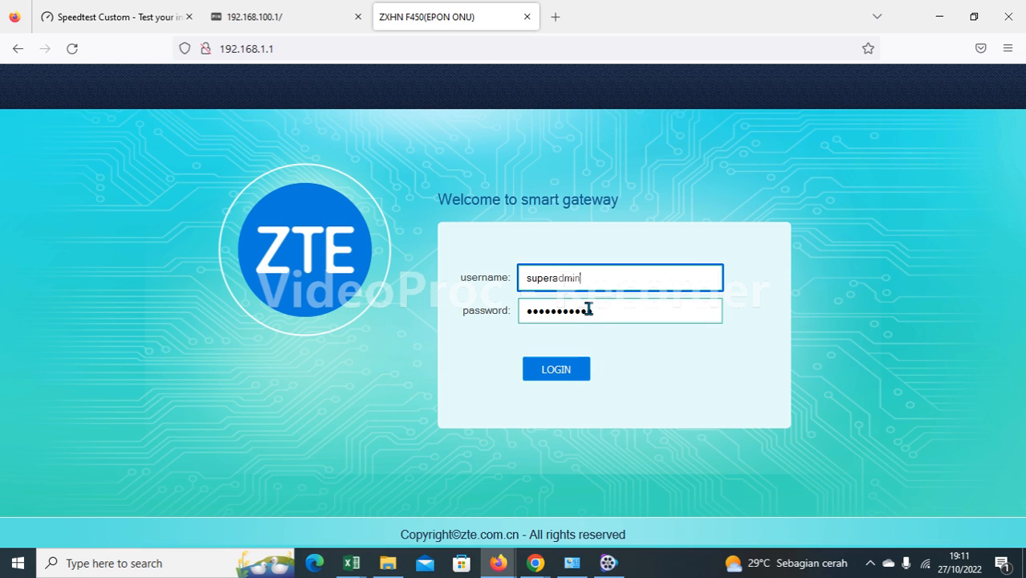
{"action": "left_click", "coordinate": [571, 378]}
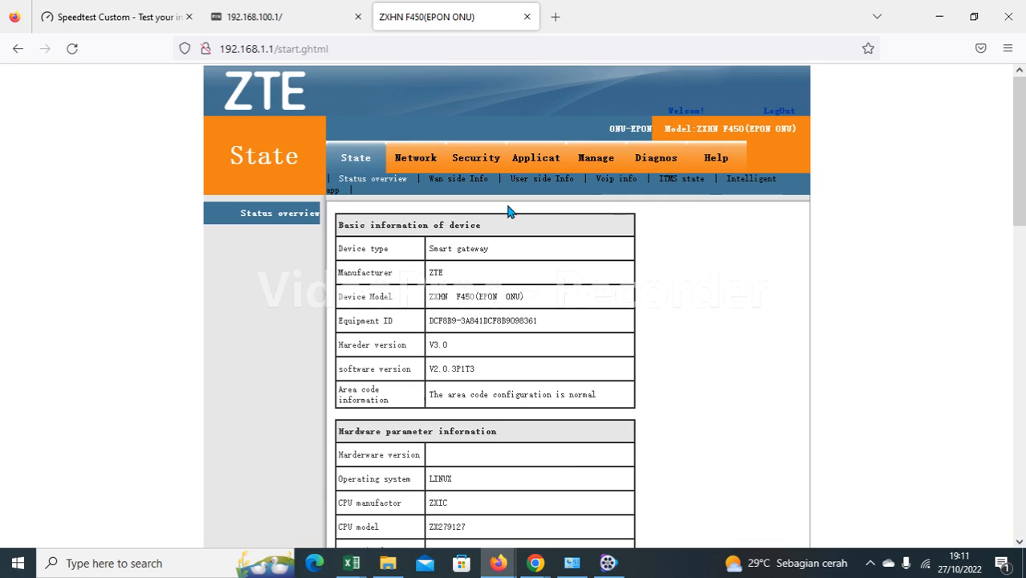
{"action": "left_click", "coordinate": [417, 159]}
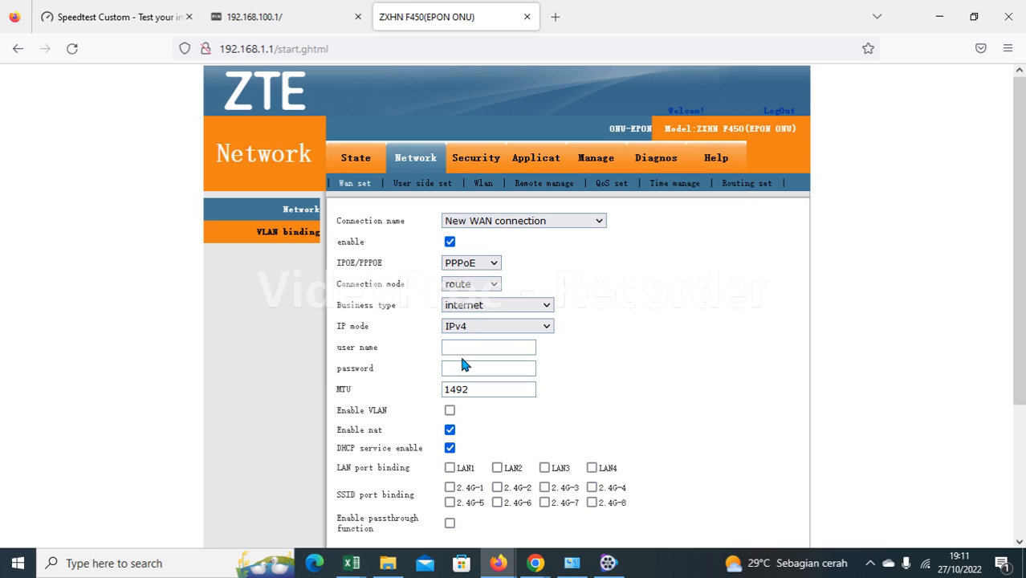
Load 1_INTERNET_R_VID_143, keep it as PPPoE in route mode, and save it.
{"action": "left_click", "coordinate": [567, 222]}
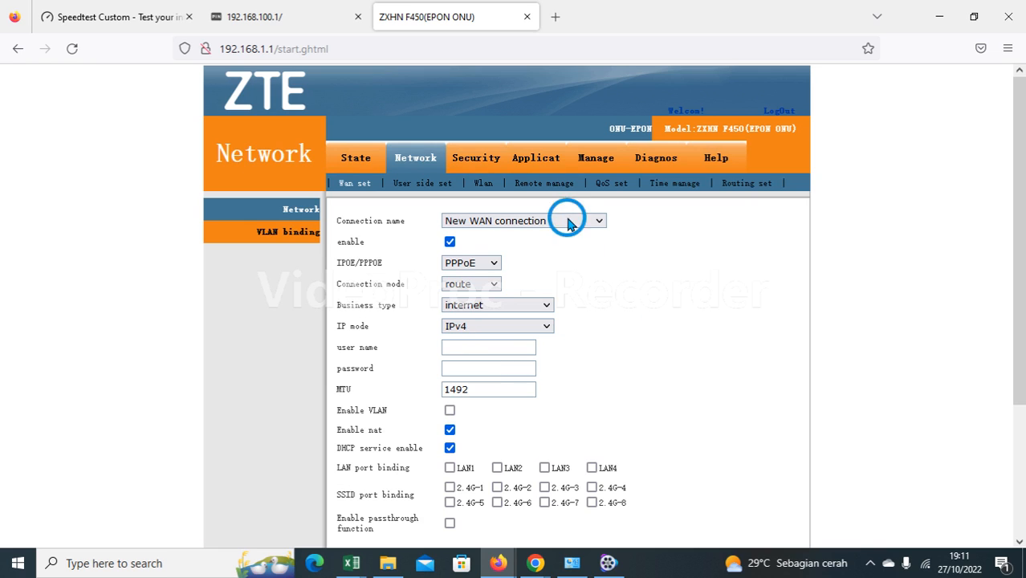
{"action": "left_click", "coordinate": [552, 259]}
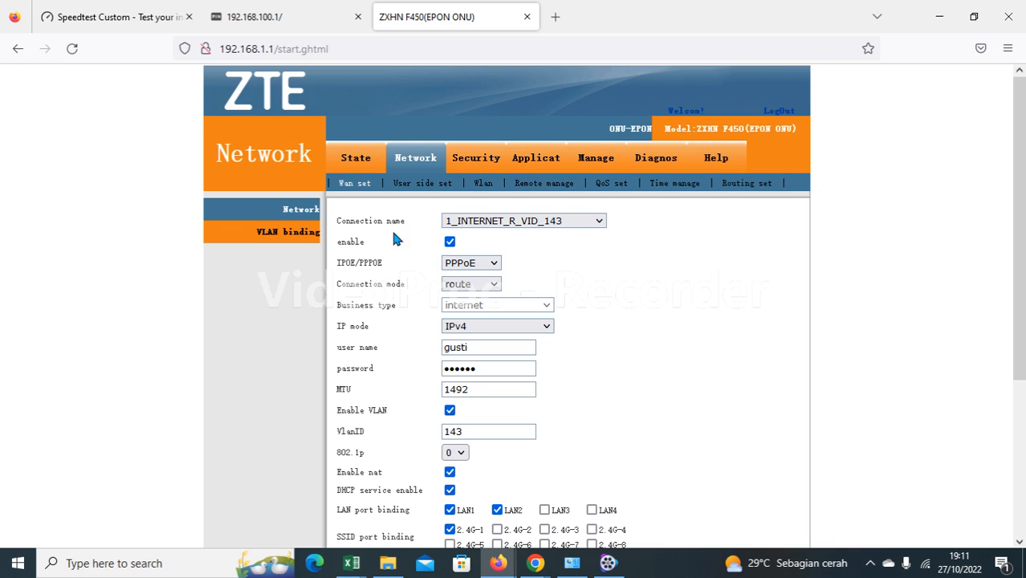
{"action": "left_click", "coordinate": [482, 266]}
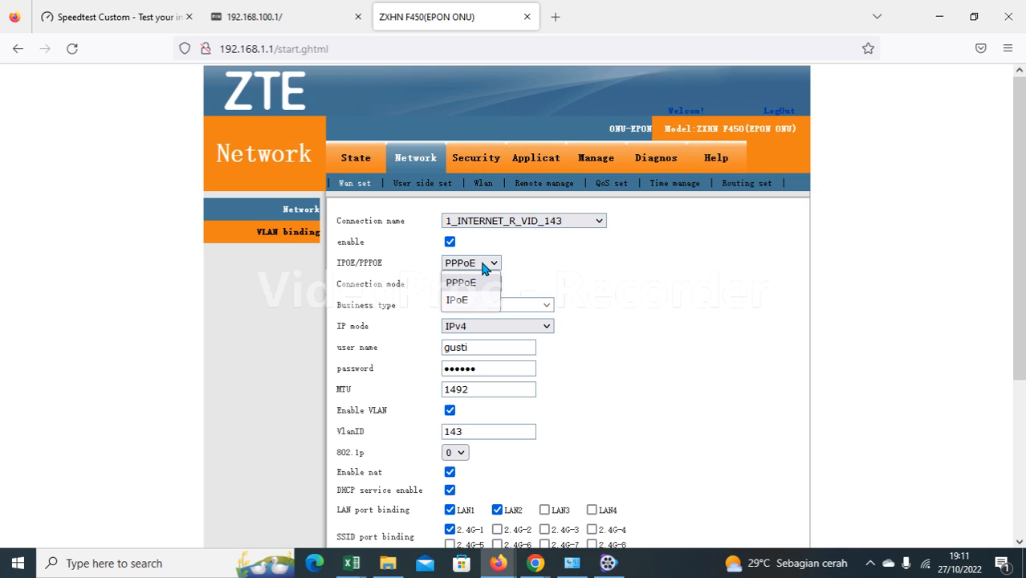
{"action": "left_click", "coordinate": [571, 268]}
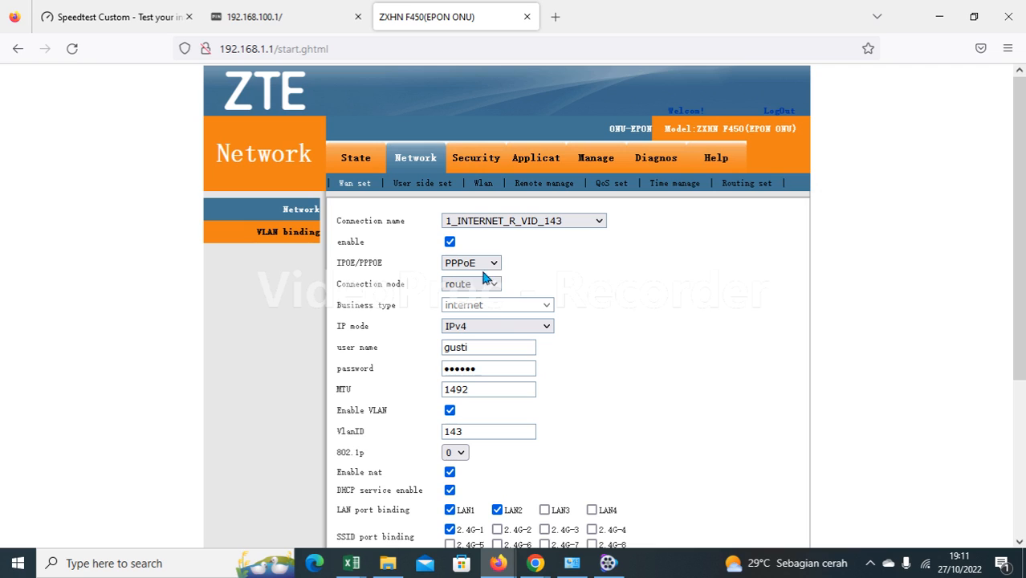
{"action": "left_click", "coordinate": [477, 286]}
{"action": "left_click", "coordinate": [565, 271]}
{"action": "scroll", "coordinate": [605, 377], "scroll_direction": "down", "scroll_amount": 2}
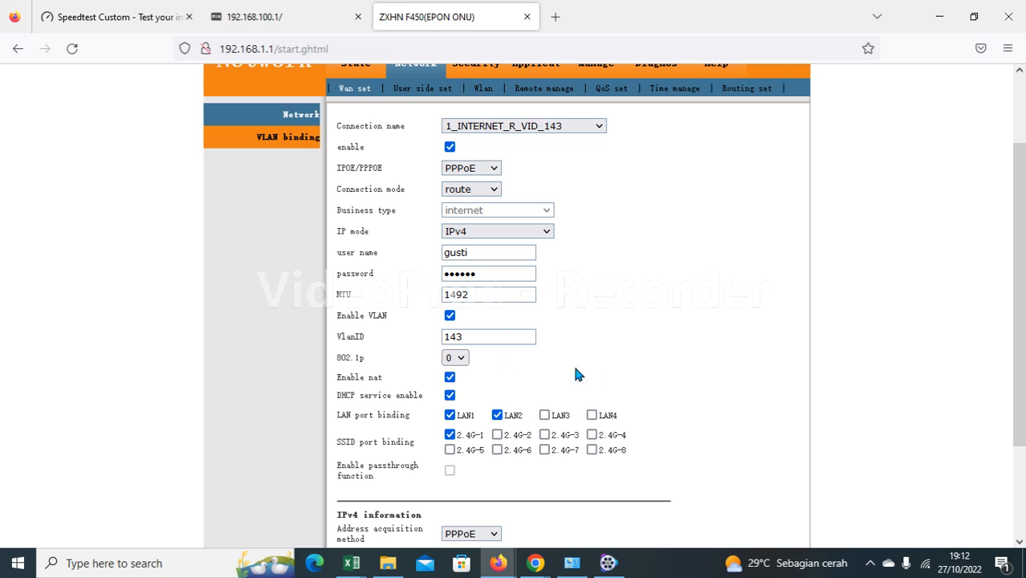
{"action": "scroll", "coordinate": [608, 352], "scroll_direction": "down", "scroll_amount": 2}
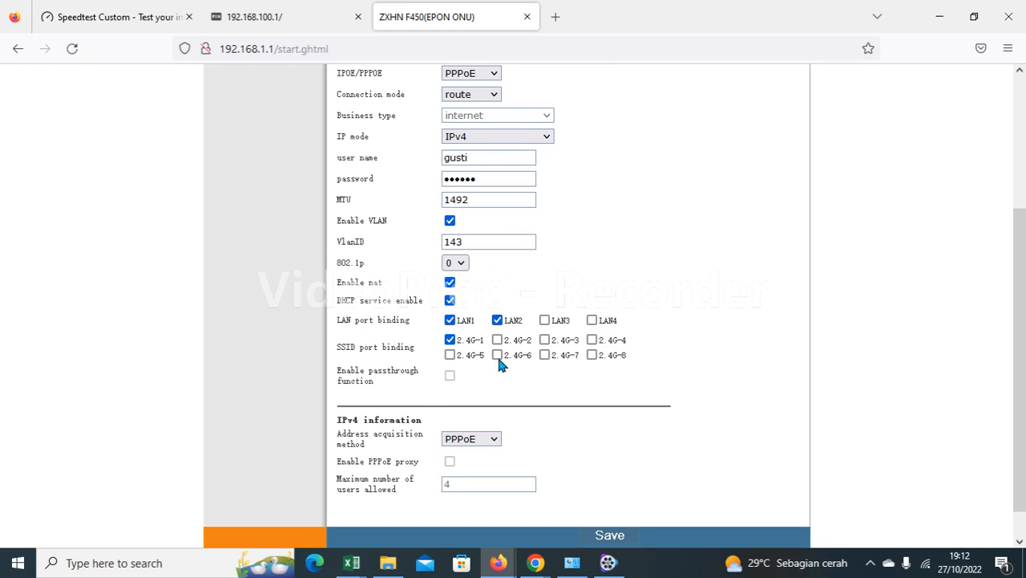
{"action": "scroll", "coordinate": [559, 393], "scroll_direction": "down", "scroll_amount": 1}
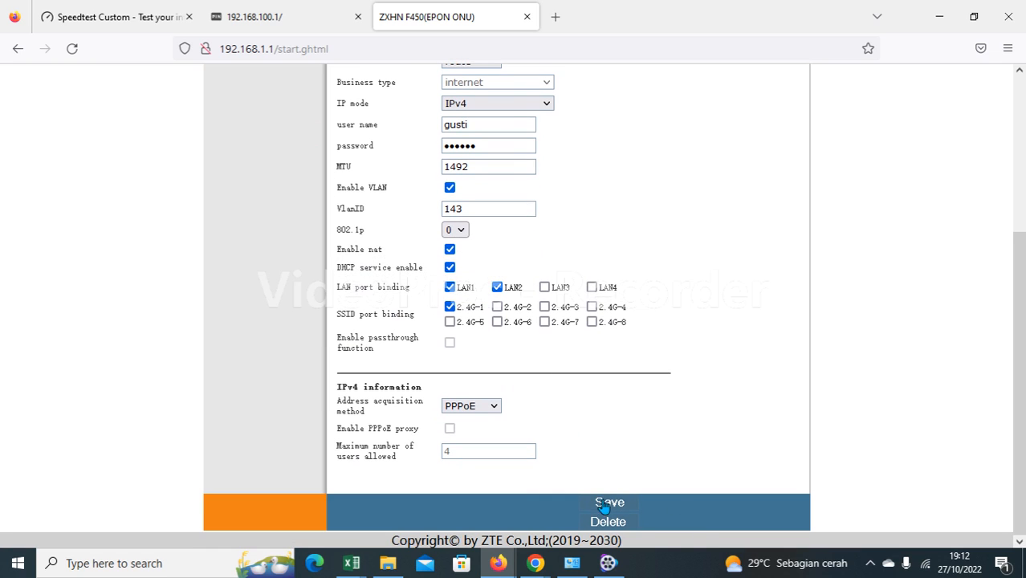
{"action": "left_click", "coordinate": [610, 501]}
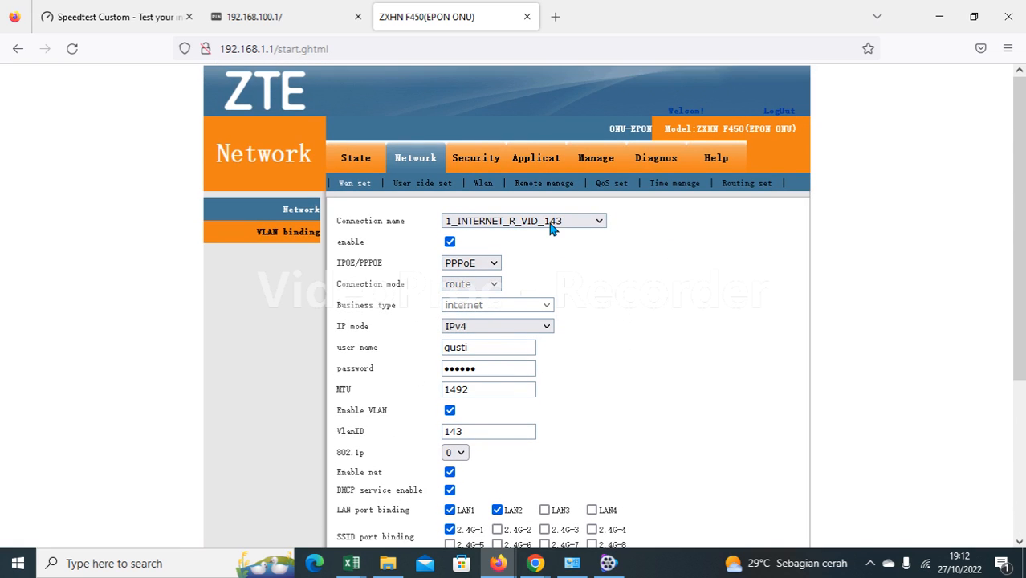
View 2_Other_B_VID_, then load 3_Other_R_VID_ confirming IPoE type and DHCP addressing.
{"action": "left_click", "coordinate": [552, 225]}
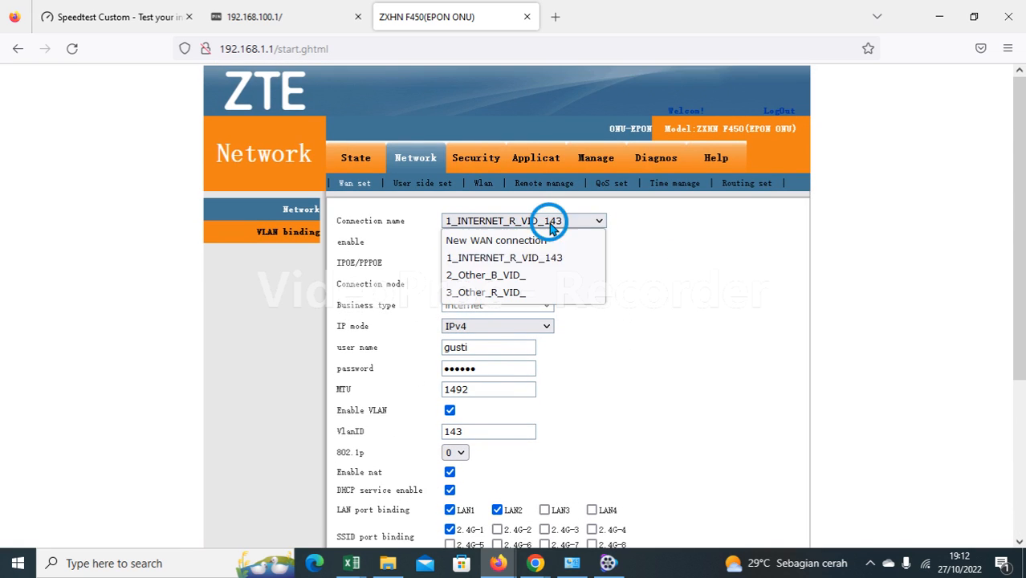
{"action": "left_click", "coordinate": [518, 276]}
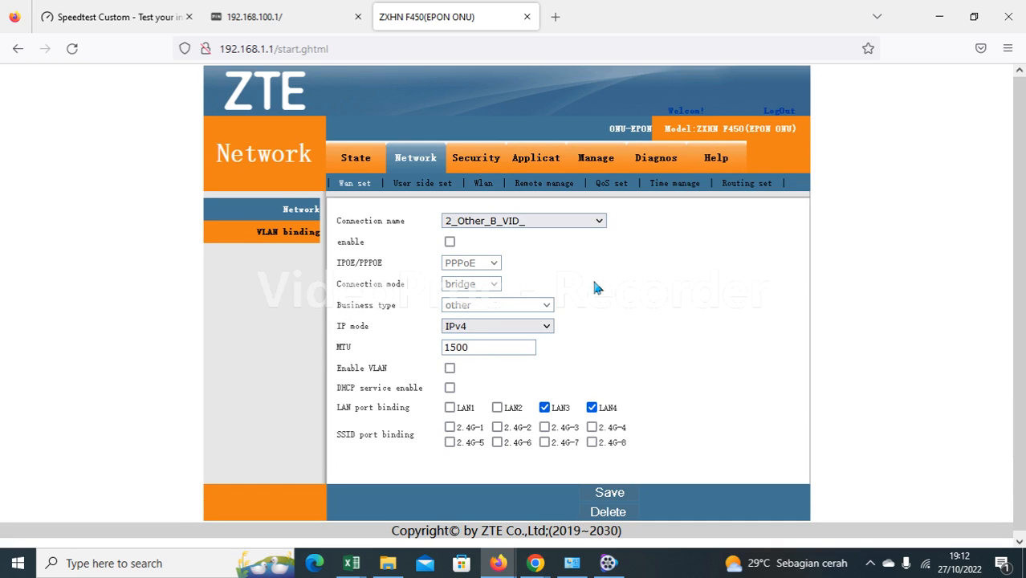
{"action": "left_click", "coordinate": [523, 225]}
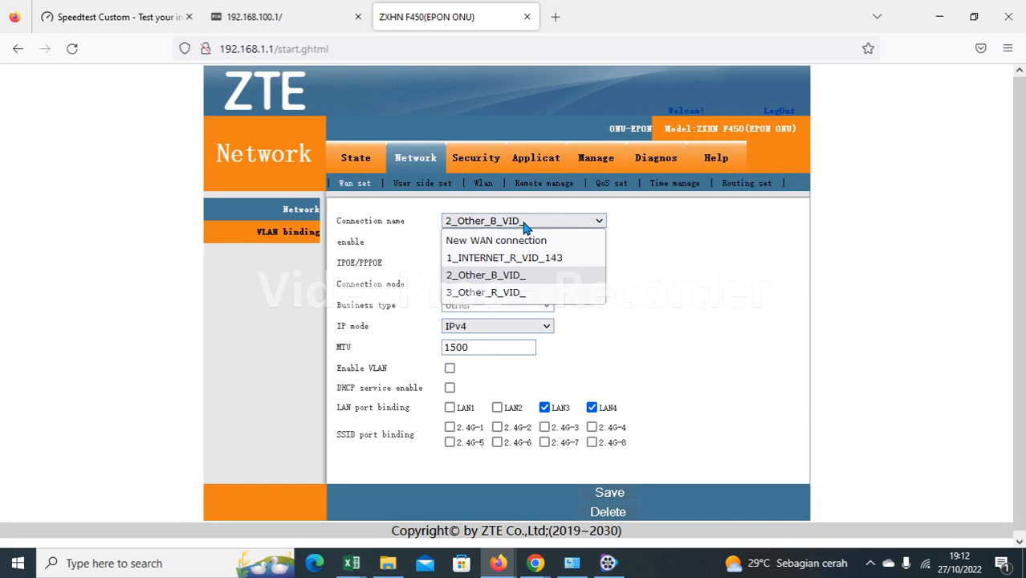
{"action": "left_click", "coordinate": [505, 290]}
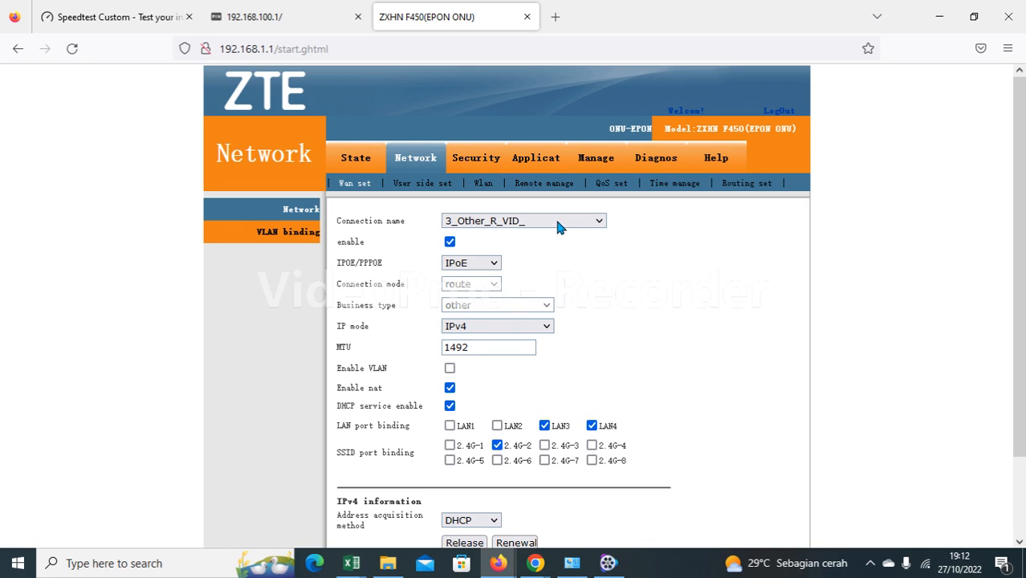
{"action": "left_click", "coordinate": [484, 269]}
{"action": "left_click", "coordinate": [467, 303]}
{"action": "left_click", "coordinate": [484, 520]}
{"action": "left_click", "coordinate": [482, 499]}
{"action": "scroll", "coordinate": [602, 433], "scroll_direction": "down", "scroll_amount": 2}
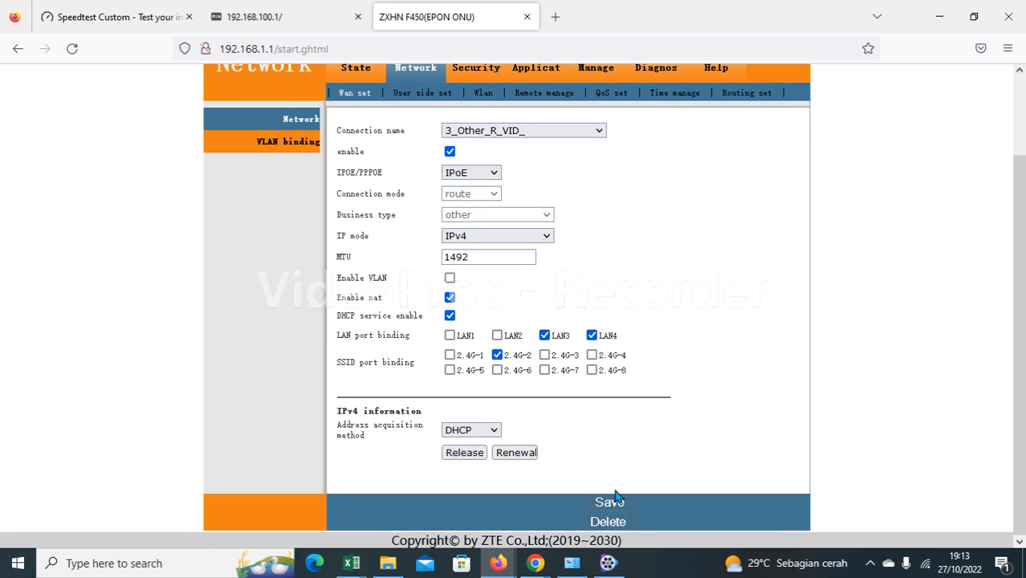
{"action": "scroll", "coordinate": [559, 425], "scroll_direction": "up", "scroll_amount": 2}
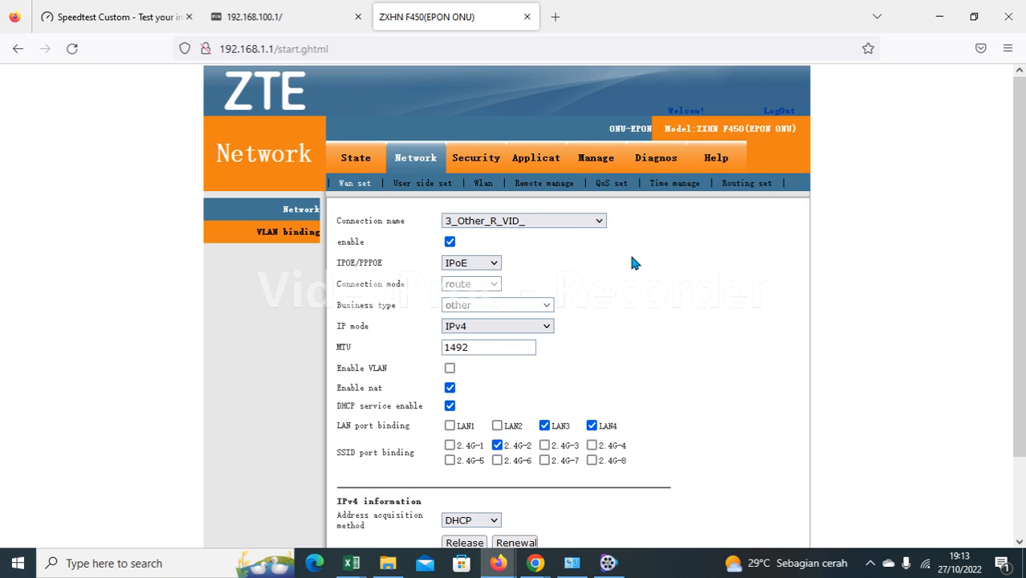
Re-check the settings of the 2_Other_B_VID_ bridge connection.
{"action": "left_click", "coordinate": [579, 227]}
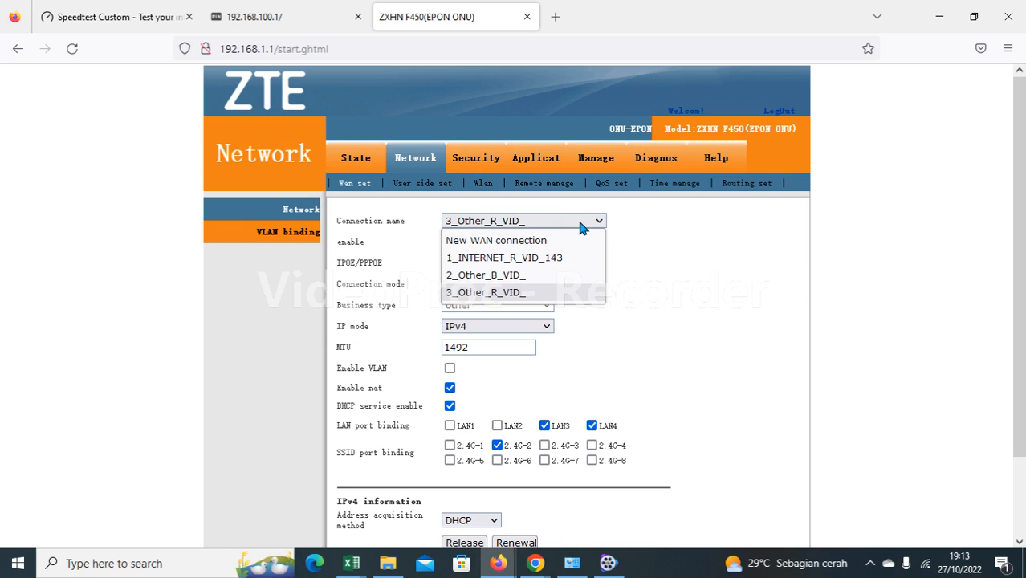
{"action": "left_click", "coordinate": [520, 274]}
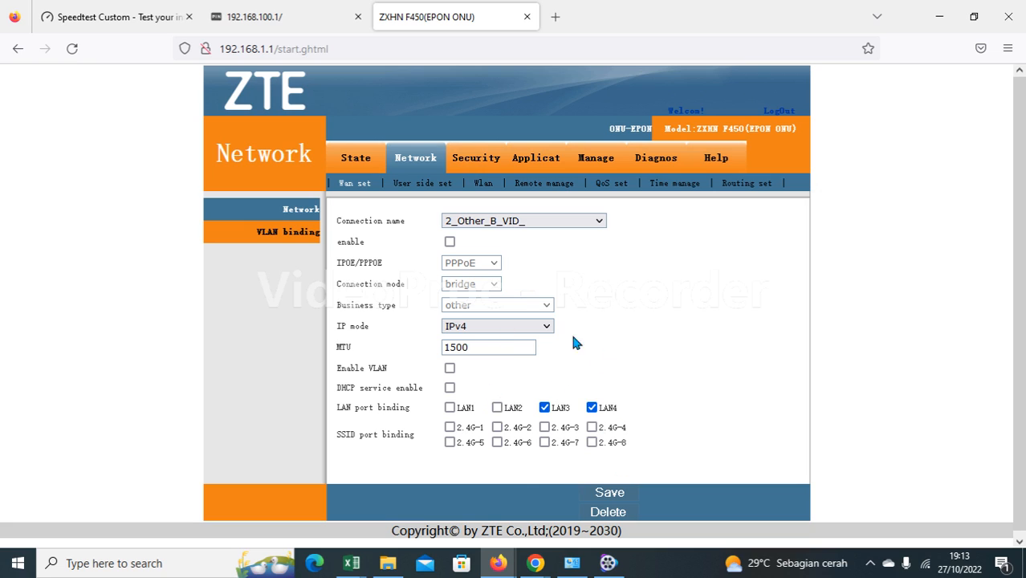
{"action": "left_click", "coordinate": [583, 223]}
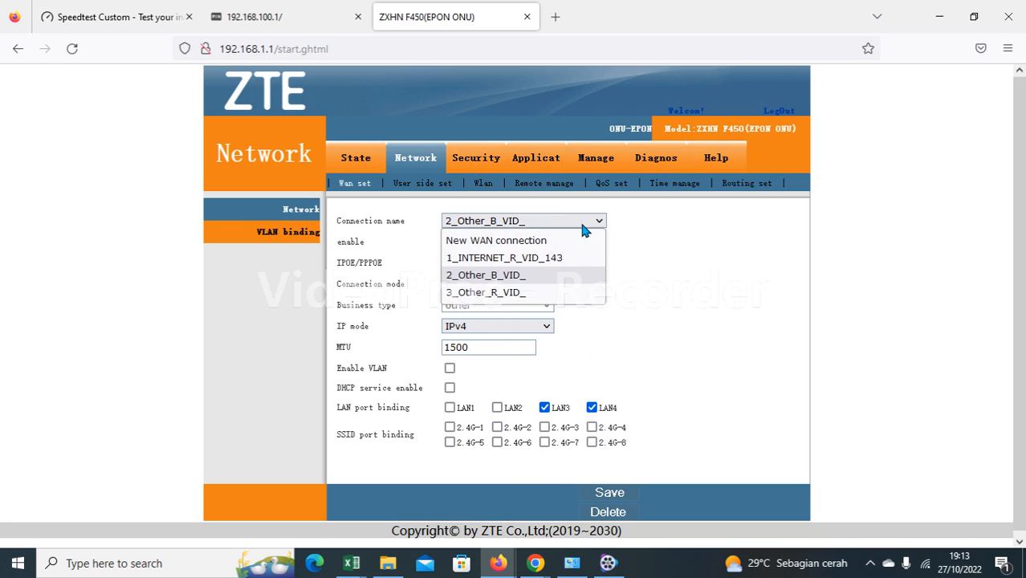
{"action": "left_click", "coordinate": [496, 275]}
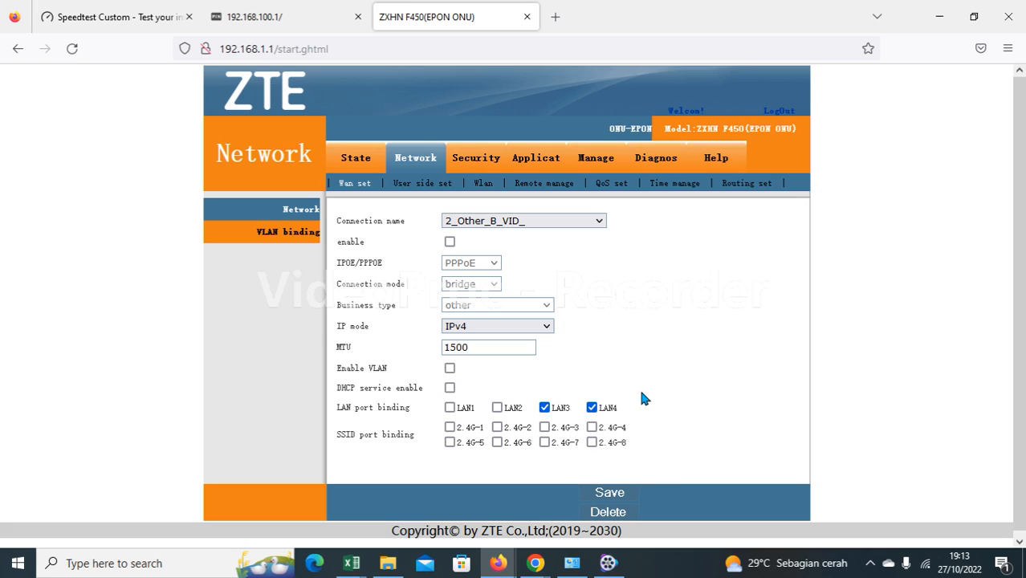
Review 1_INTERNET_R_VID_143 and 3_Other_R_VID_ again, then go to the wireless settings.
{"action": "left_click", "coordinate": [551, 220]}
{"action": "left_click", "coordinate": [530, 257]}
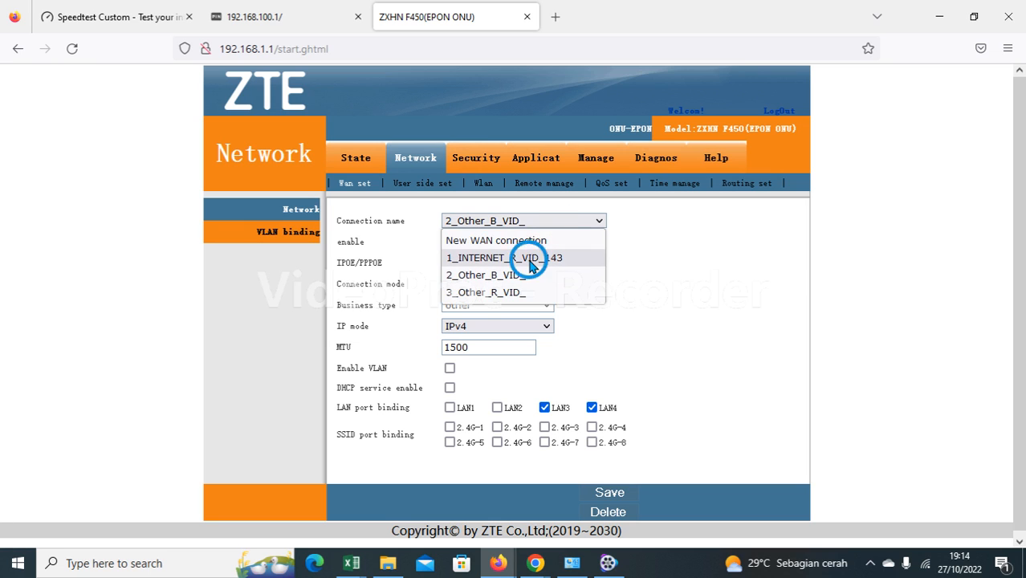
{"action": "scroll", "coordinate": [619, 444], "scroll_direction": "down", "scroll_amount": 3}
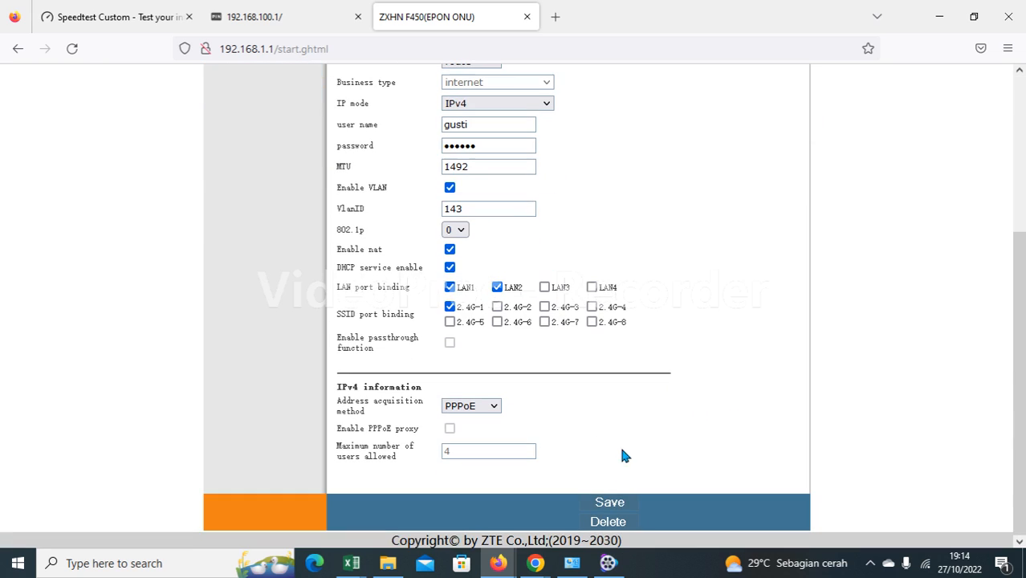
{"action": "scroll", "coordinate": [666, 377], "scroll_direction": "up", "scroll_amount": 3}
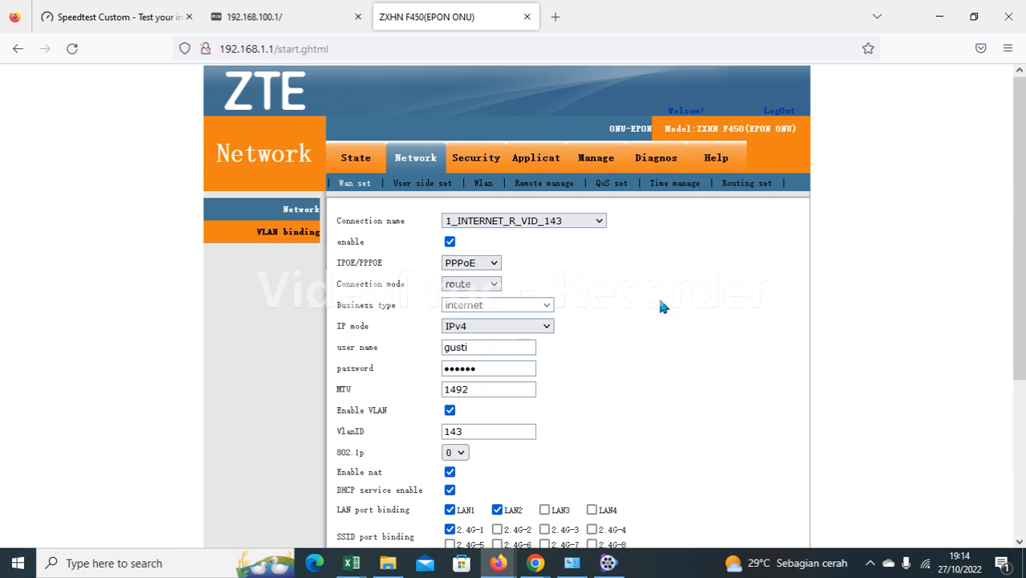
{"action": "left_click", "coordinate": [574, 228]}
{"action": "left_click", "coordinate": [524, 292]}
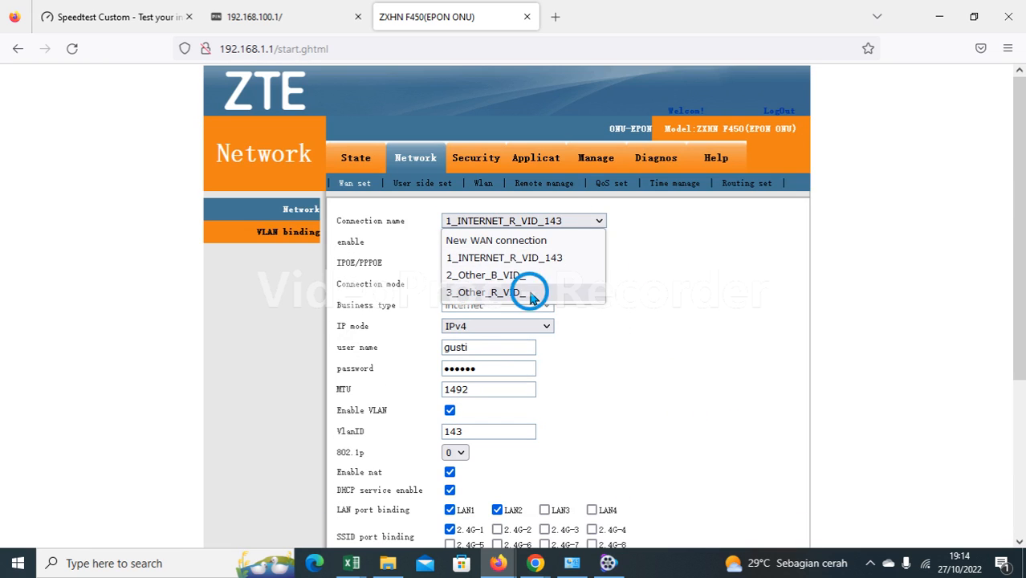
{"action": "scroll", "coordinate": [518, 195], "scroll_direction": "down", "scroll_amount": 2}
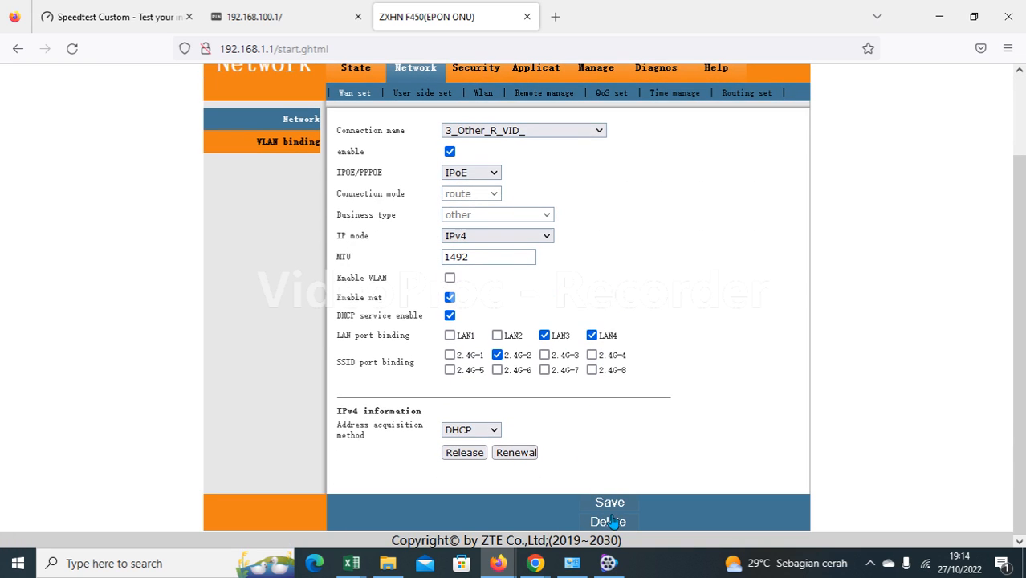
{"action": "scroll", "coordinate": [642, 261], "scroll_direction": "up", "scroll_amount": 2}
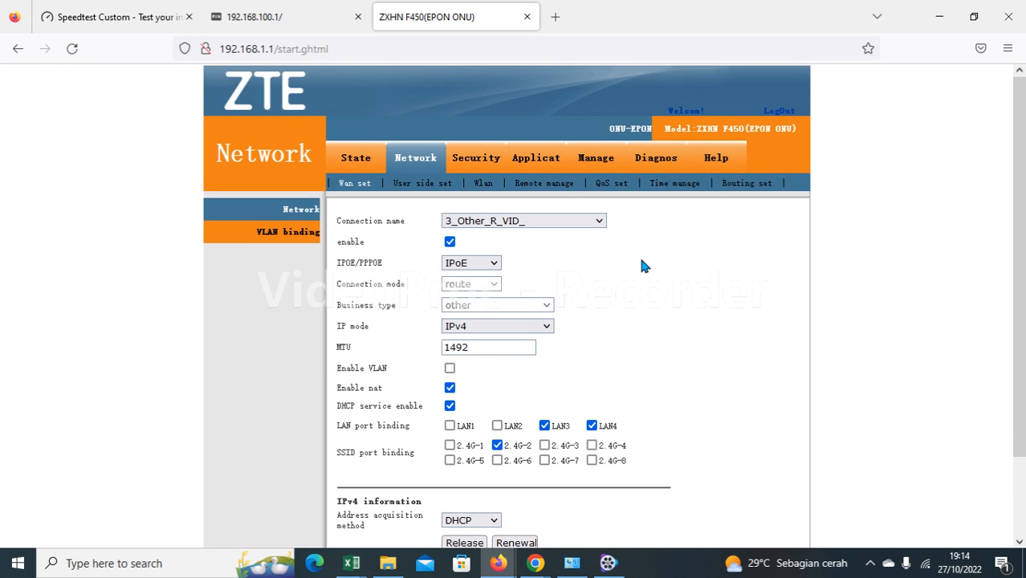
{"action": "left_click", "coordinate": [482, 184]}
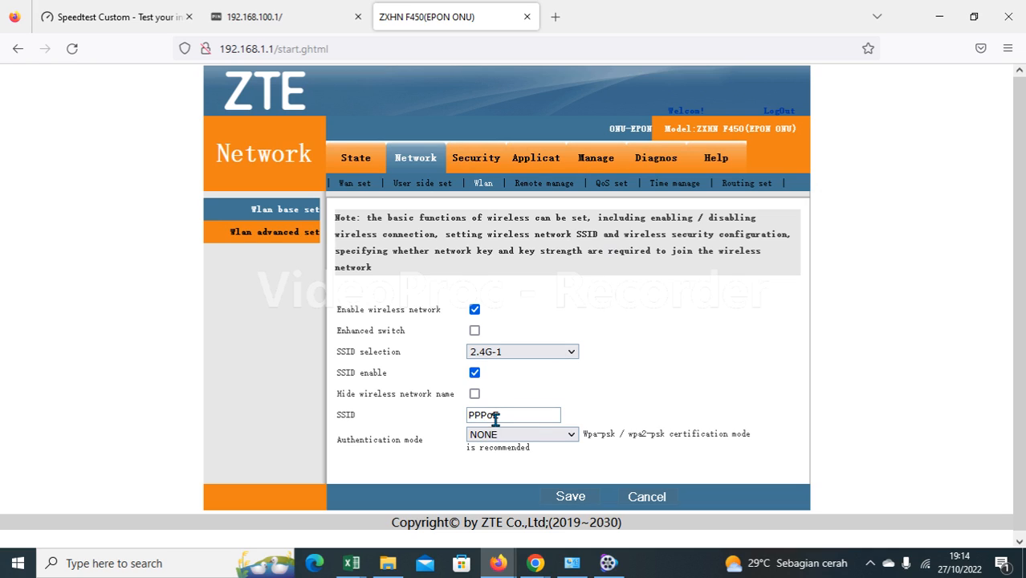
Show the settings of SSID 2.4G-2 (HOTSPOT), then go to the State overview.
{"action": "left_click", "coordinate": [524, 354]}
{"action": "left_click", "coordinate": [508, 387]}
{"action": "left_click", "coordinate": [359, 159]}
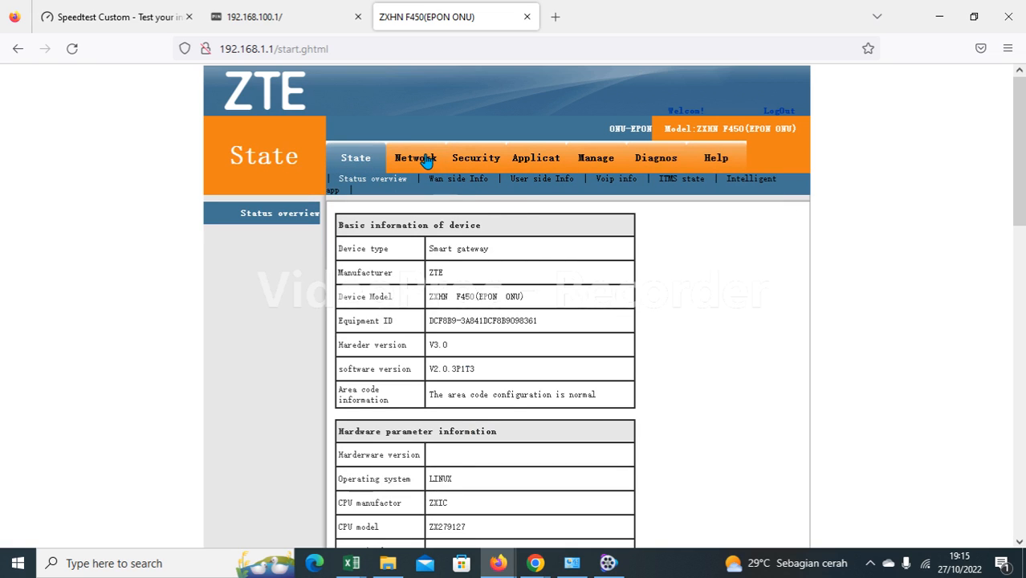
Check Wan side Info for both routed WANs Connected, then return to the Speedtest Custom tab.
{"action": "left_click", "coordinate": [464, 183]}
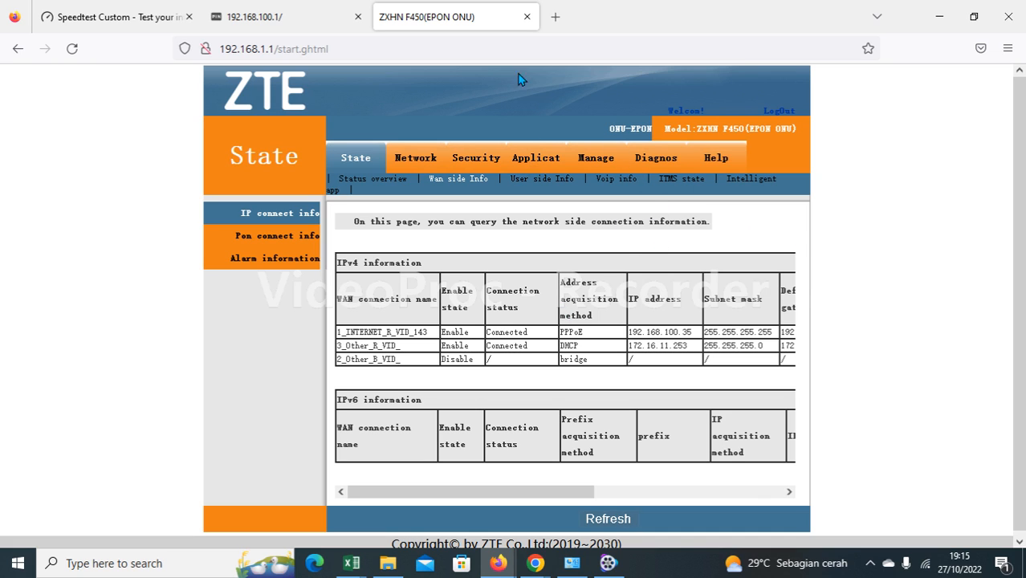
{"action": "left_click", "coordinate": [143, 18]}
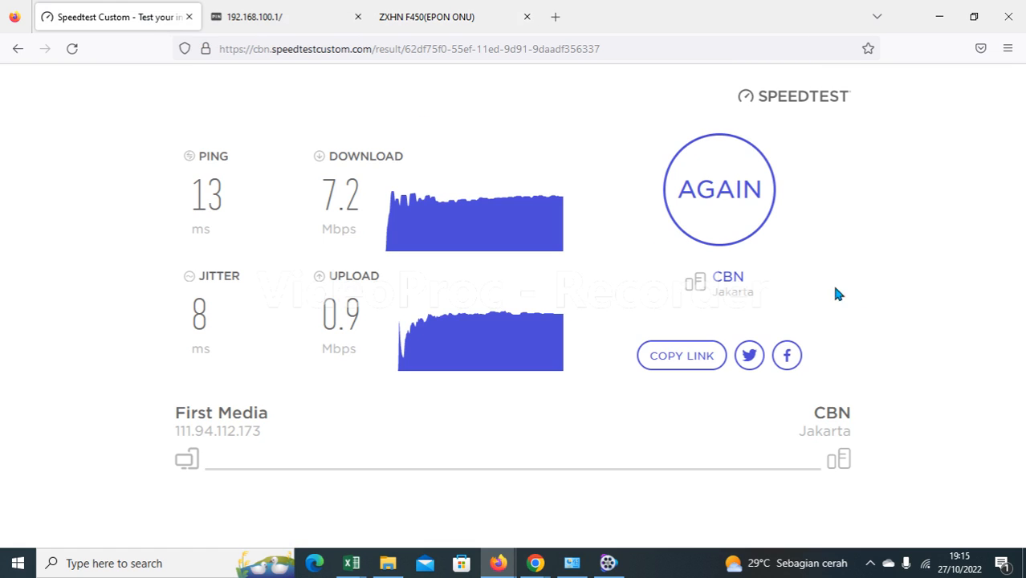
Inspect the connected PPPoE Wi-Fi network's properties, then close Settings.
{"action": "left_click", "coordinate": [925, 563]}
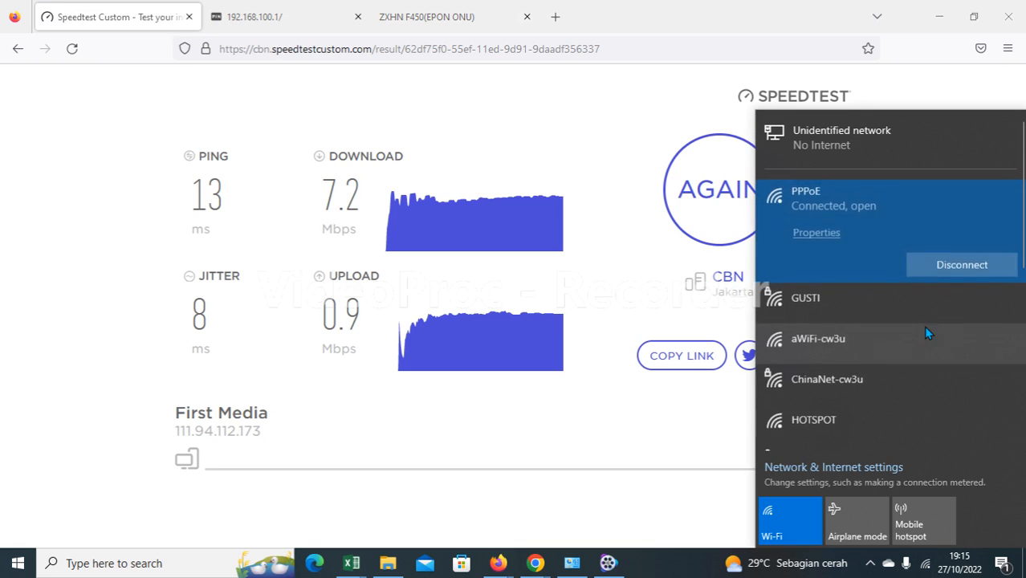
{"action": "left_click", "coordinate": [817, 232]}
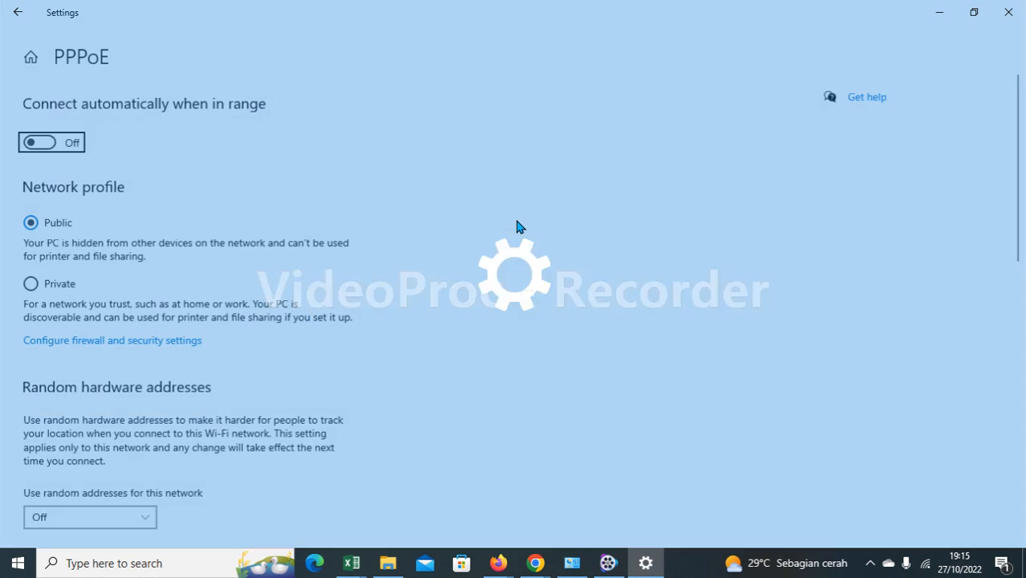
{"action": "scroll", "coordinate": [467, 250], "scroll_direction": "down", "scroll_amount": 10}
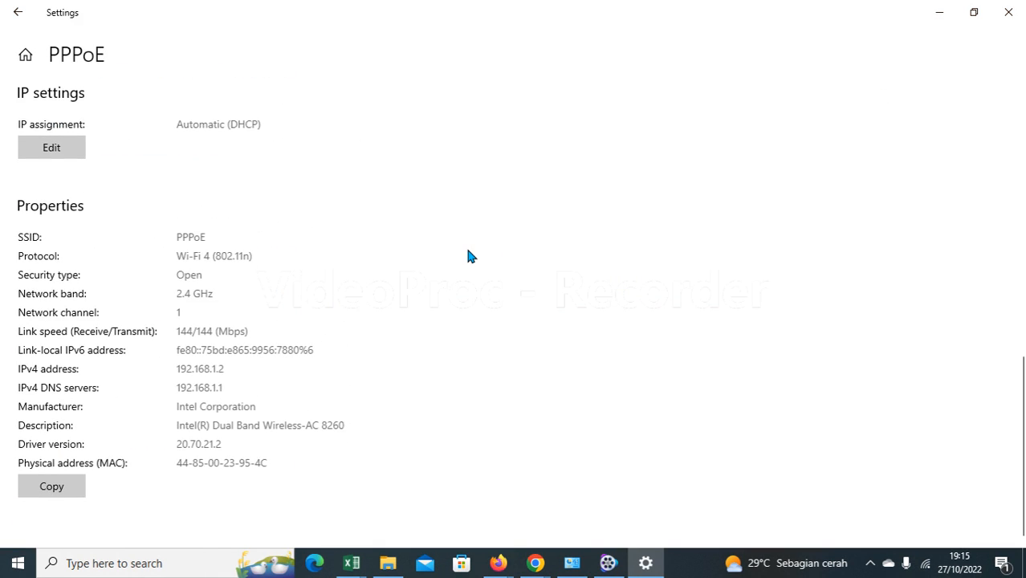
{"action": "left_click", "coordinate": [1008, 12]}
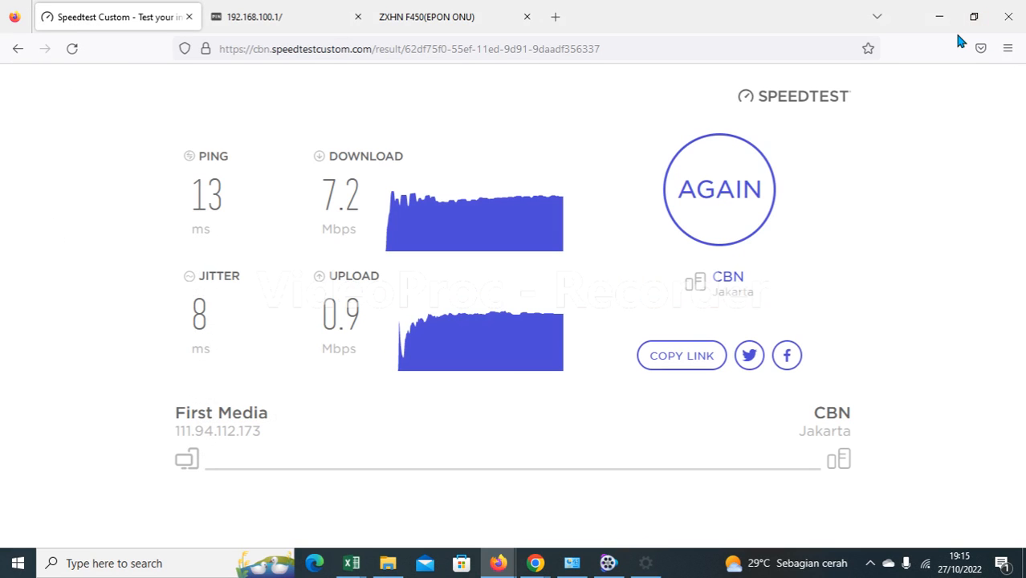
Connect the laptop to the HOTSPOT Wi-Fi and confirm its IPv4 192.168.1.2 on 2.4 GHz.
{"action": "left_click", "coordinate": [926, 563]}
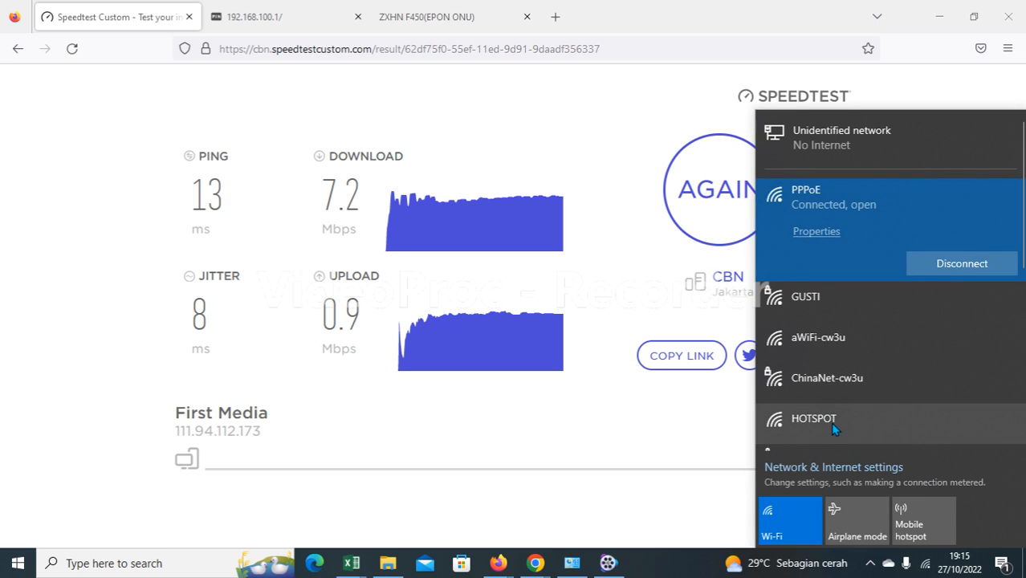
{"action": "left_click", "coordinate": [830, 420]}
{"action": "left_click", "coordinate": [958, 434]}
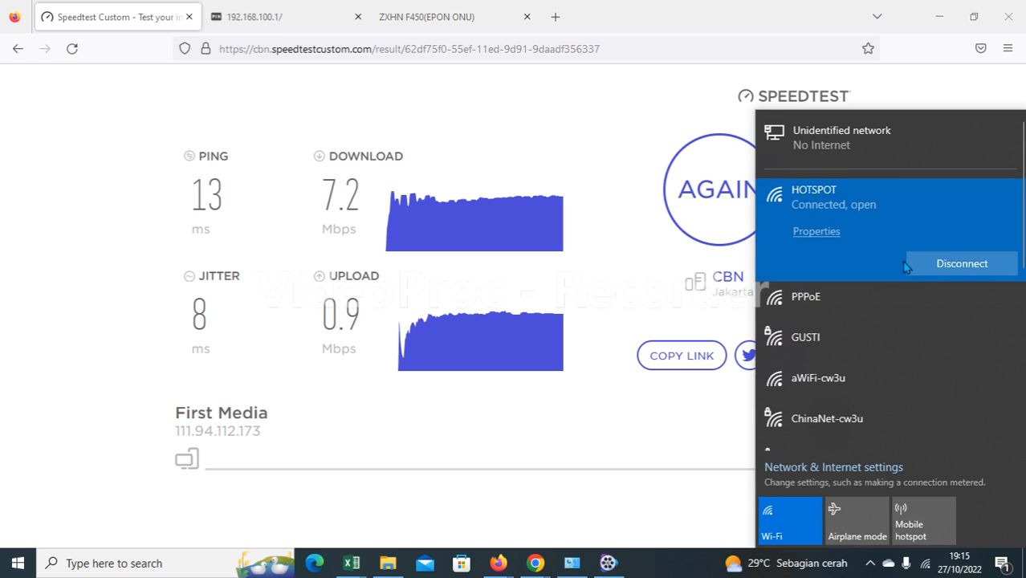
{"action": "left_click", "coordinate": [811, 231]}
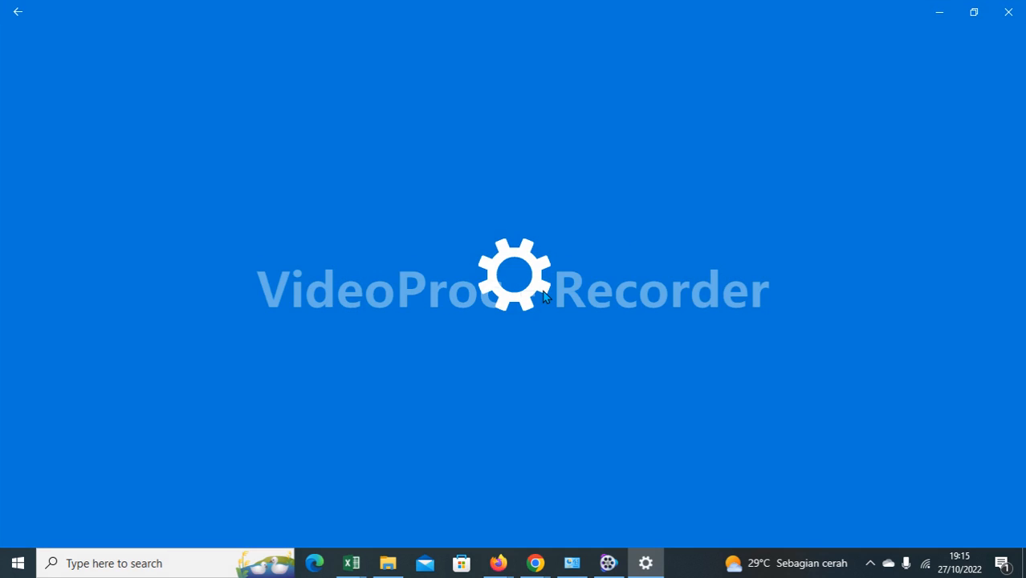
{"action": "scroll", "coordinate": [543, 297], "scroll_direction": "down", "scroll_amount": 8}
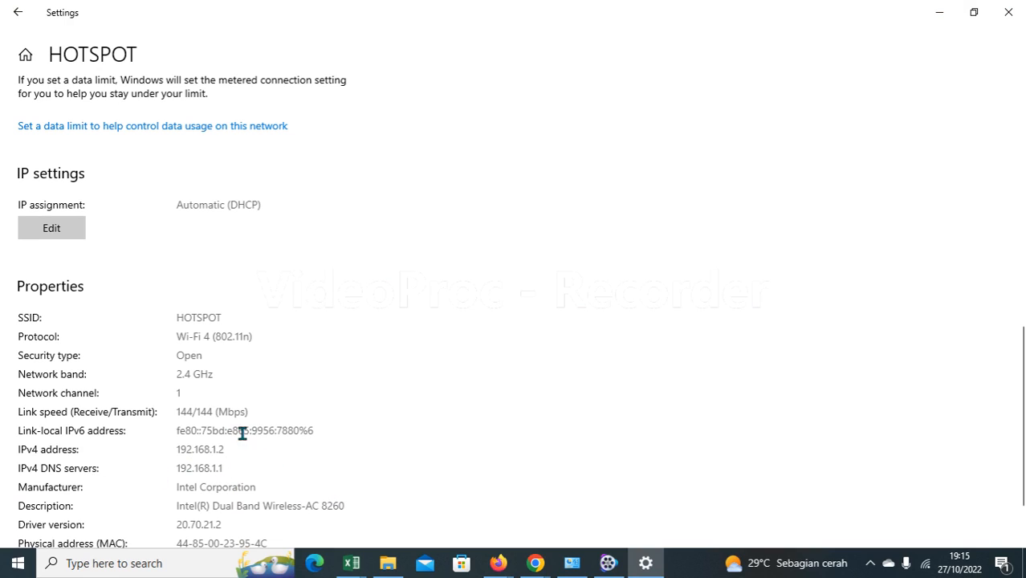
{"action": "left_click", "coordinate": [1015, 19]}
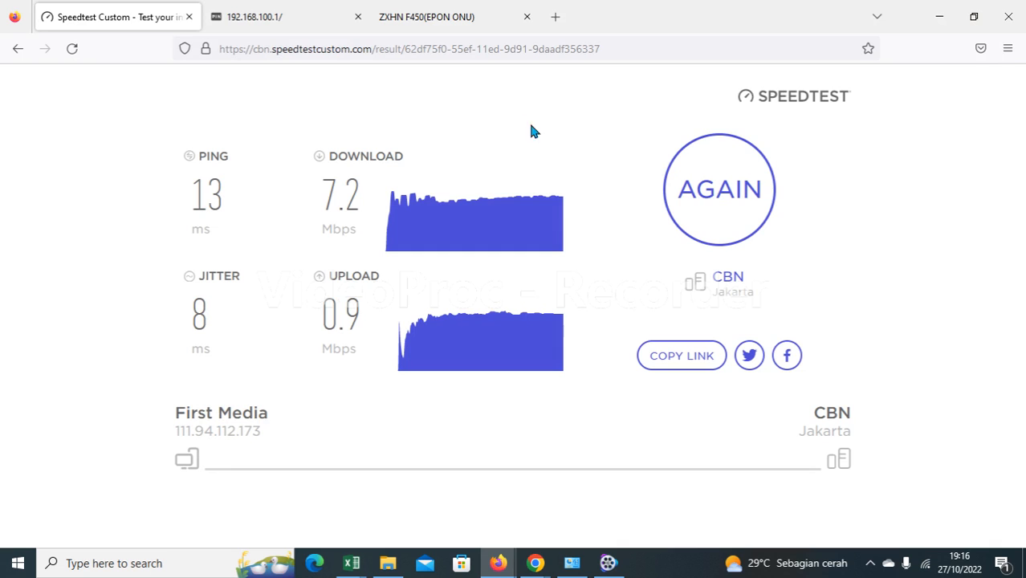
{"action": "left_click", "coordinate": [928, 566]}
Open gusti.net/status in a new tab, log out of the hotspot, and return to Speedtest.
{"action": "left_click", "coordinate": [562, 19]}
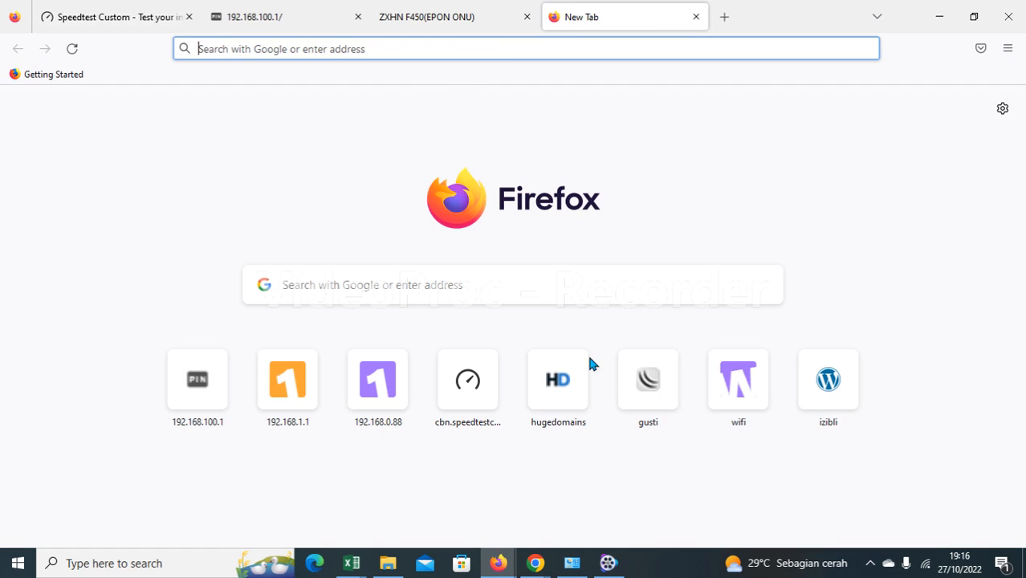
{"action": "left_click", "coordinate": [648, 398]}
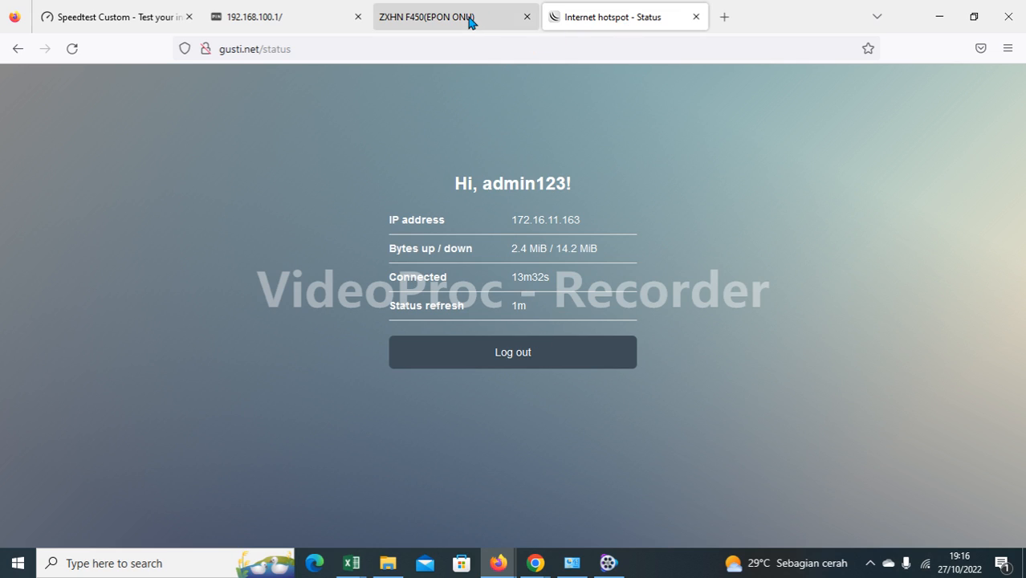
{"action": "left_click", "coordinate": [925, 564]}
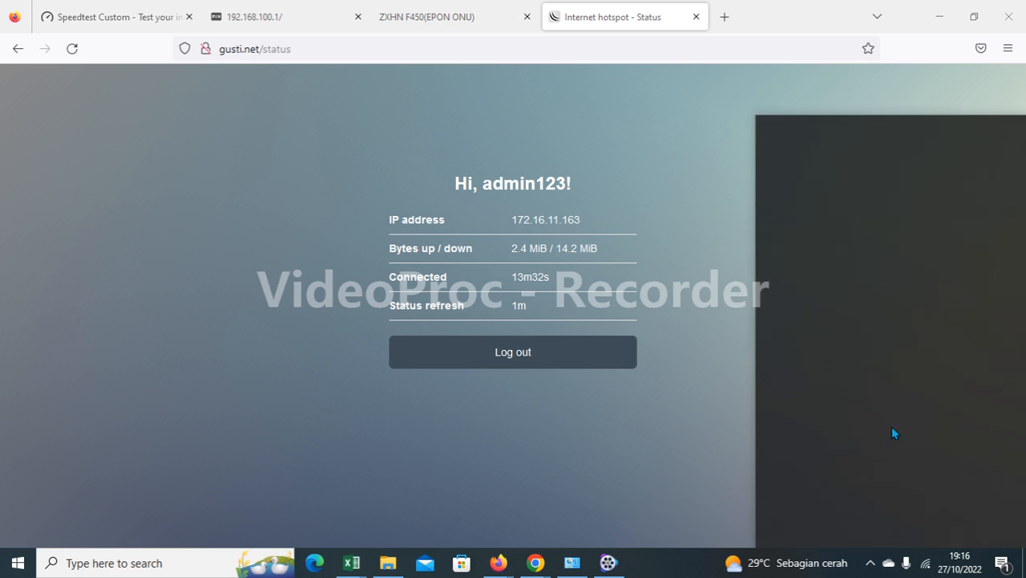
{"action": "left_click", "coordinate": [524, 354]}
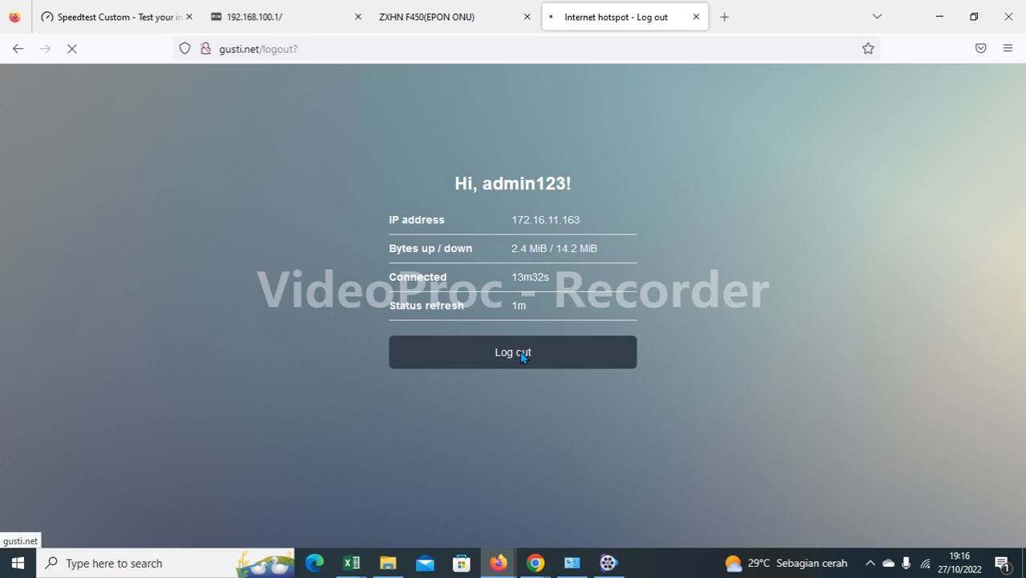
{"action": "left_click", "coordinate": [925, 564]}
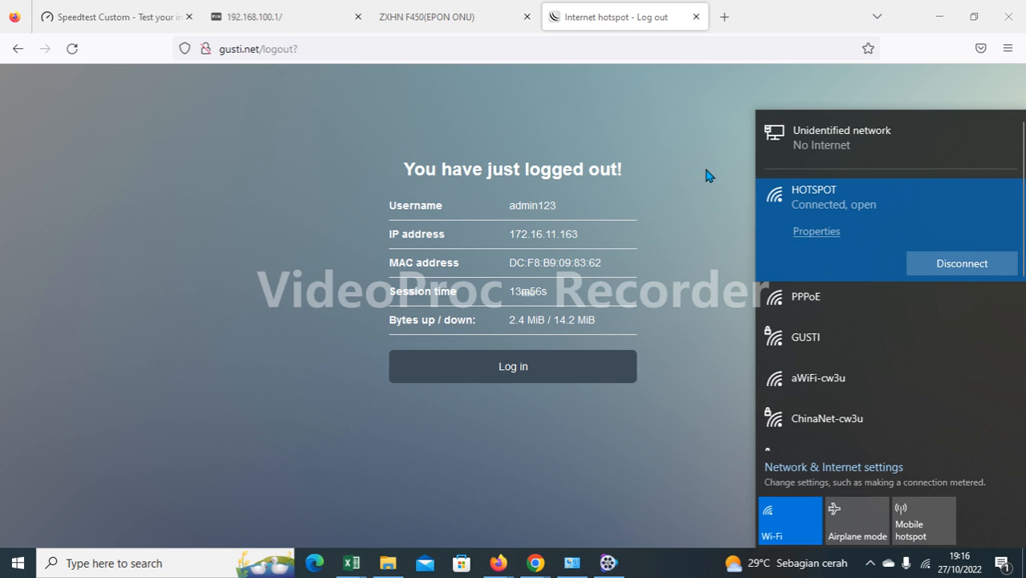
{"action": "left_click", "coordinate": [682, 277]}
{"action": "left_click", "coordinate": [100, 18]}
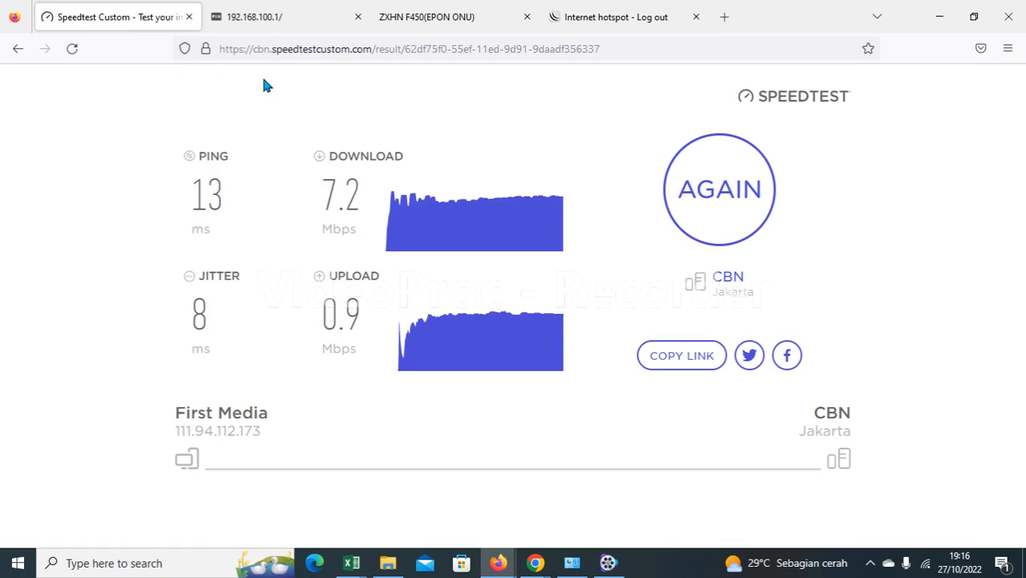
Rerun the speed test on the logged-out hotspot, check the Wi-Fi, then return to the gusti.net logout tab.
{"action": "left_click", "coordinate": [715, 201]}
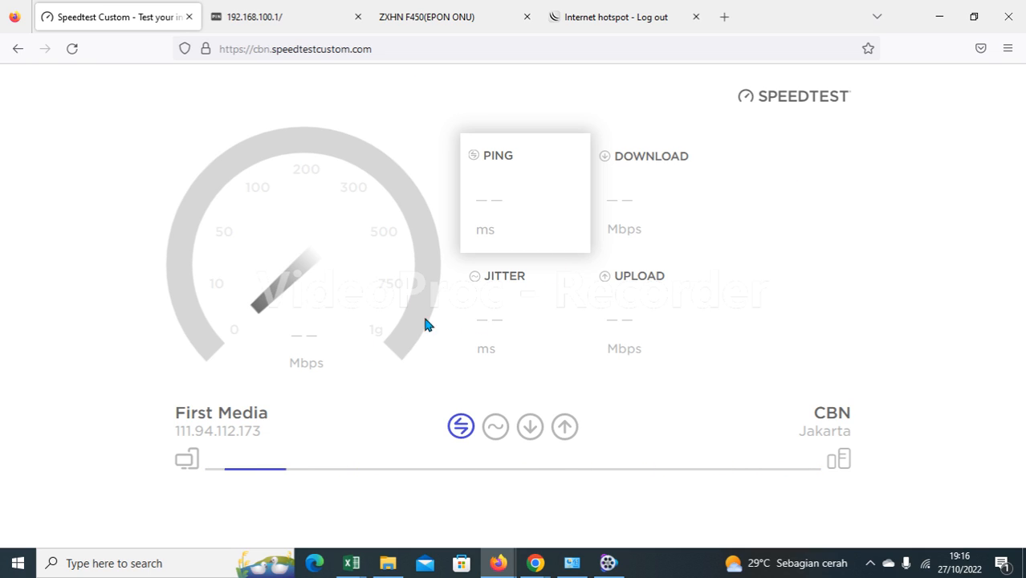
{"action": "left_click", "coordinate": [926, 563]}
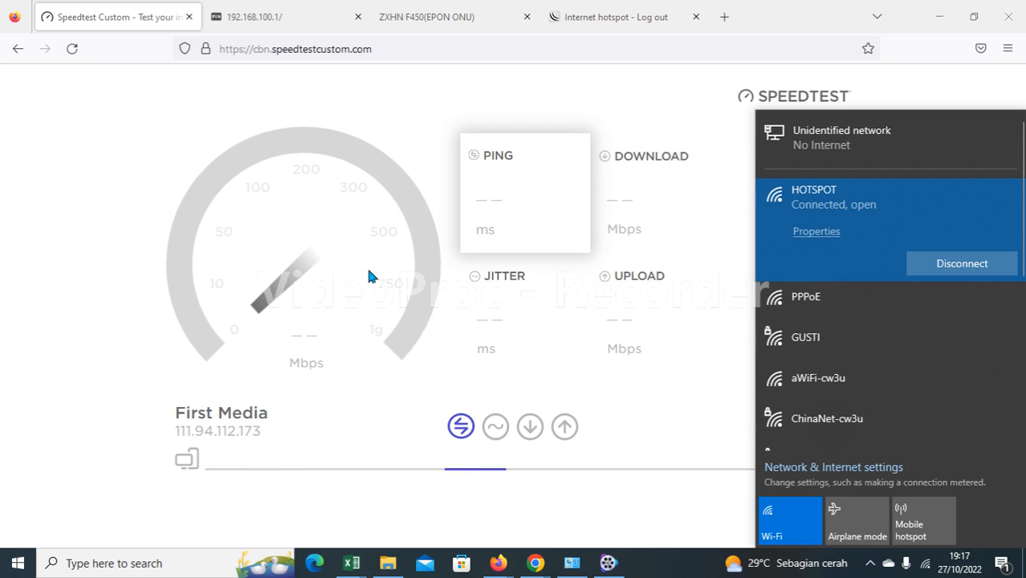
{"action": "left_click", "coordinate": [608, 19]}
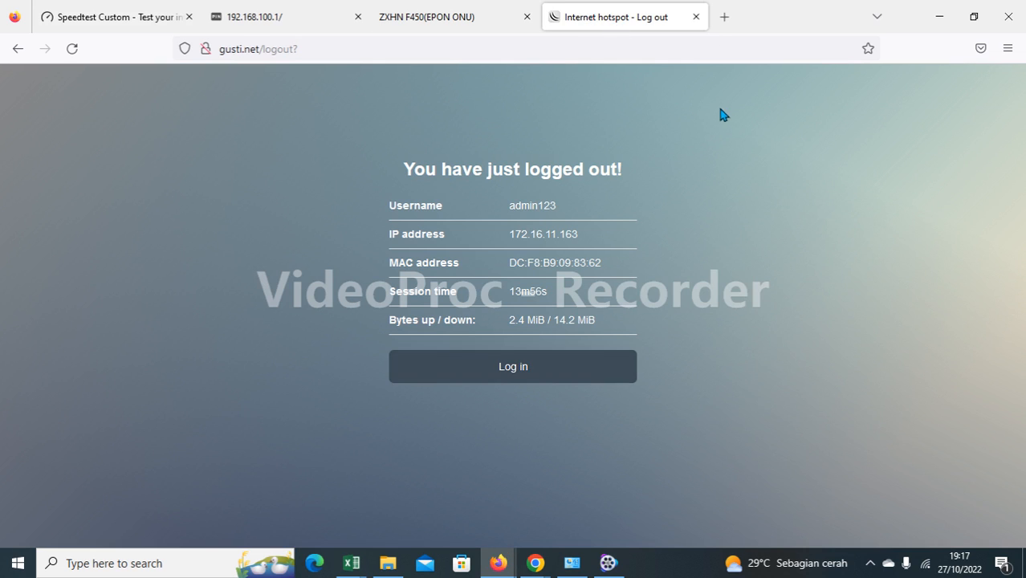
Connect the laptop's Wi-Fi to the PPPoE network.
{"action": "left_click", "coordinate": [925, 563]}
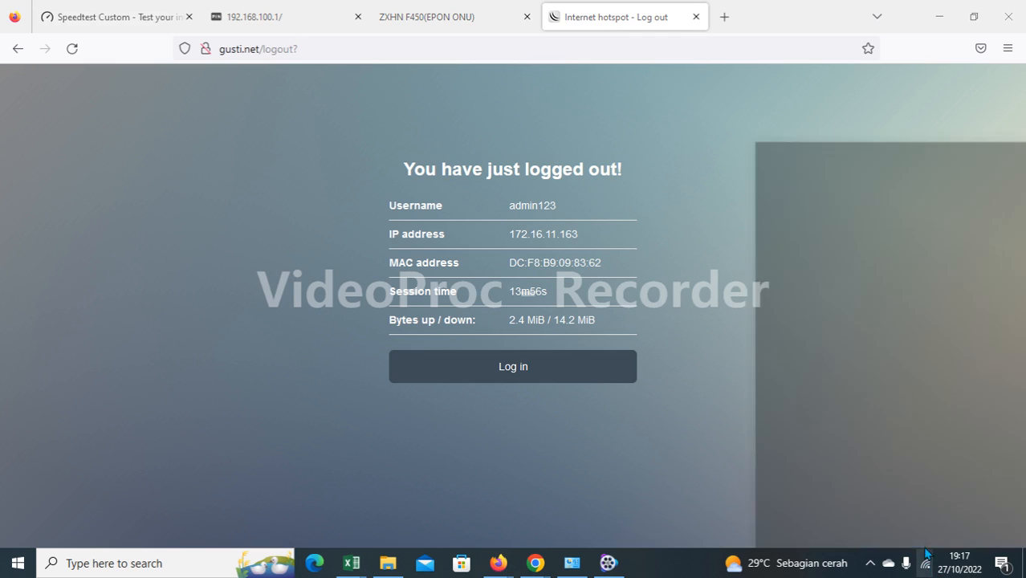
{"action": "left_click", "coordinate": [825, 301]}
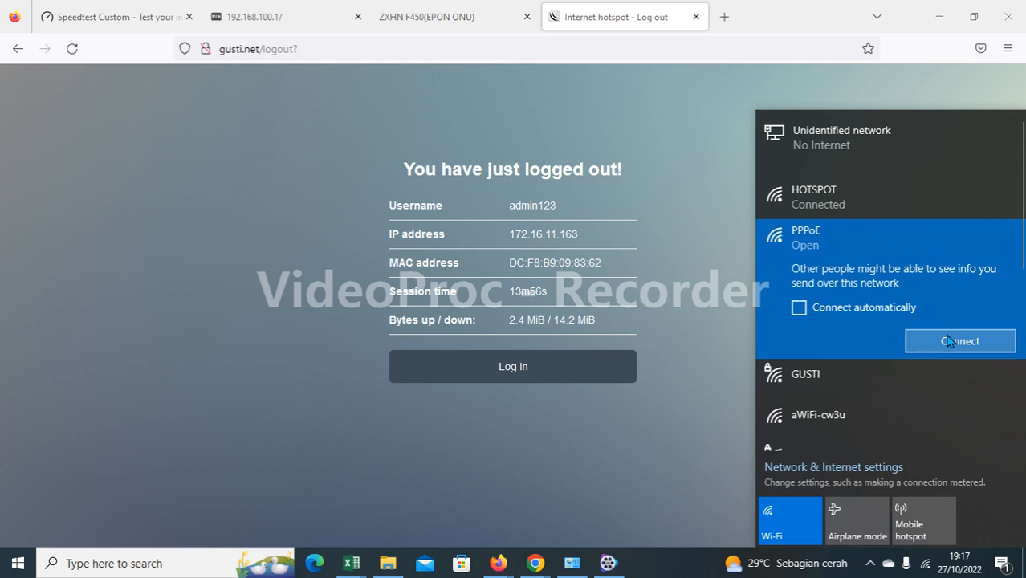
{"action": "left_click", "coordinate": [944, 343]}
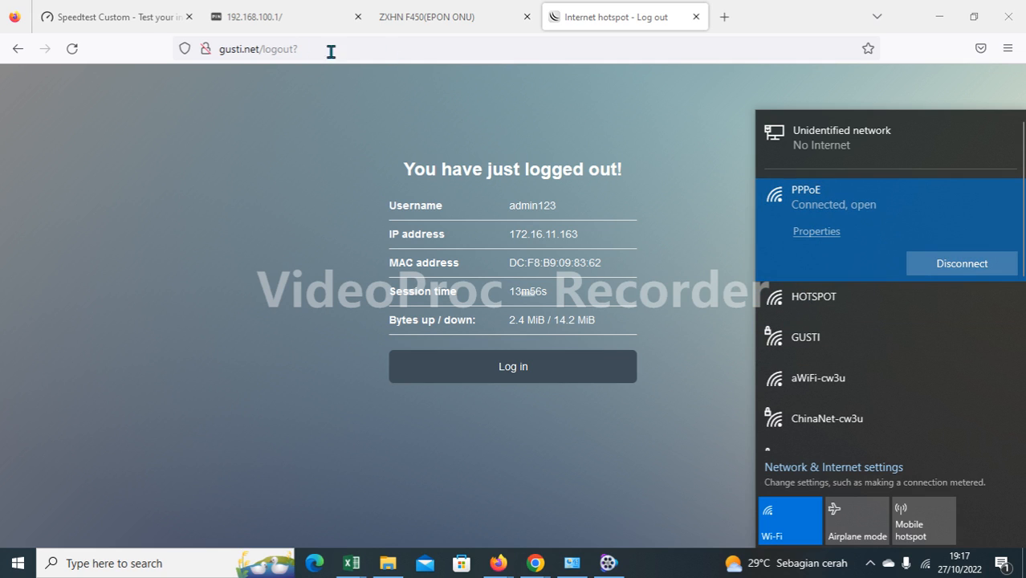
Retry past the latency error and reload Speedtest Custom, confirming the PPPoE Wi-Fi connection.
{"action": "left_click", "coordinate": [128, 17]}
{"action": "left_click", "coordinate": [606, 222]}
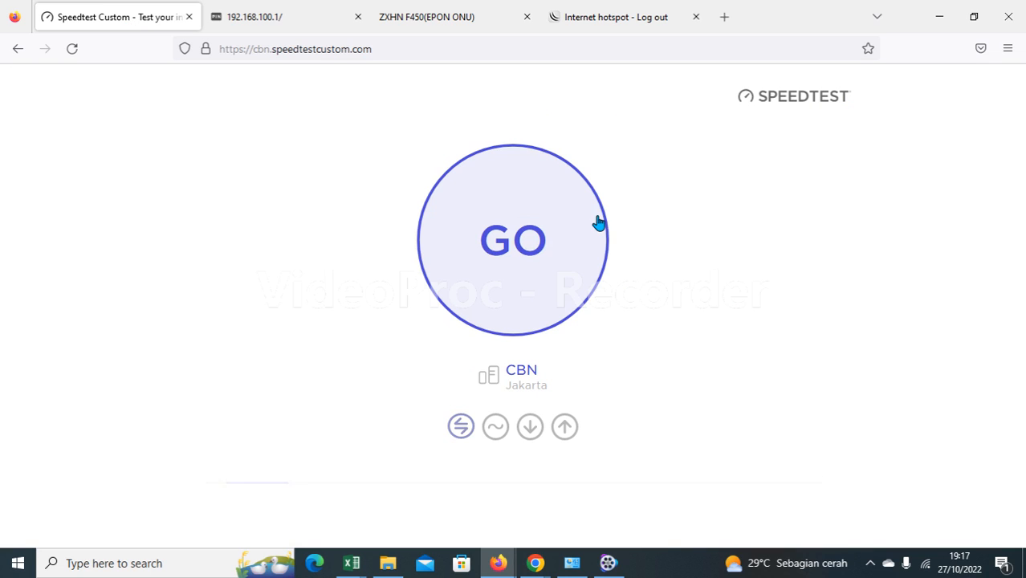
{"action": "left_click", "coordinate": [72, 49]}
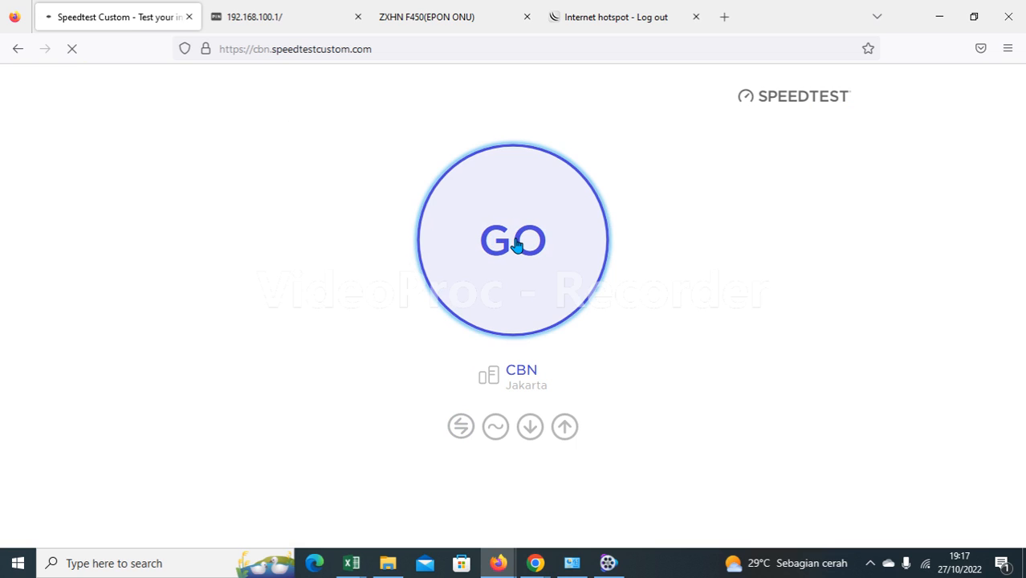
{"action": "left_click", "coordinate": [926, 563]}
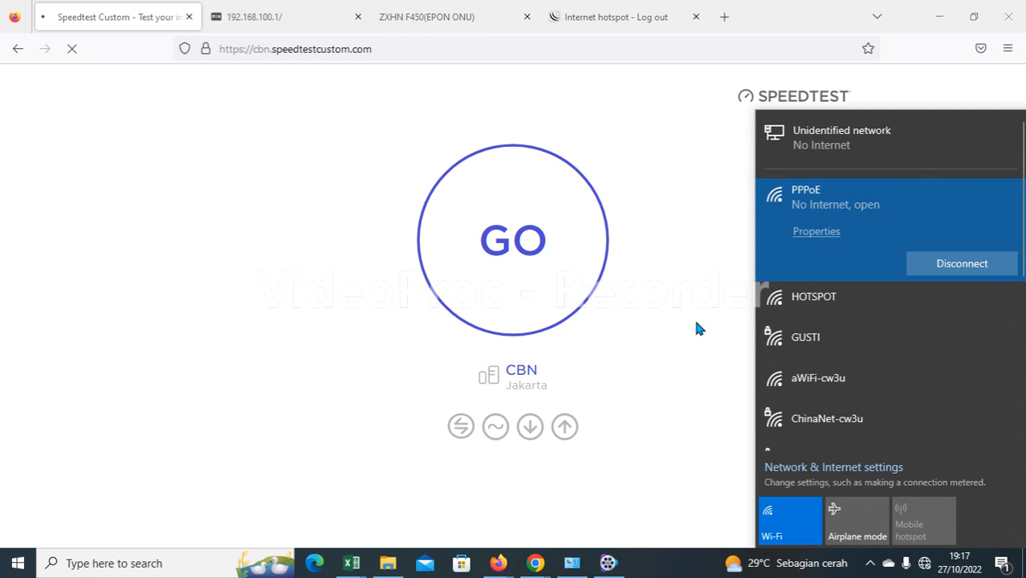
{"action": "left_click", "coordinate": [671, 284]}
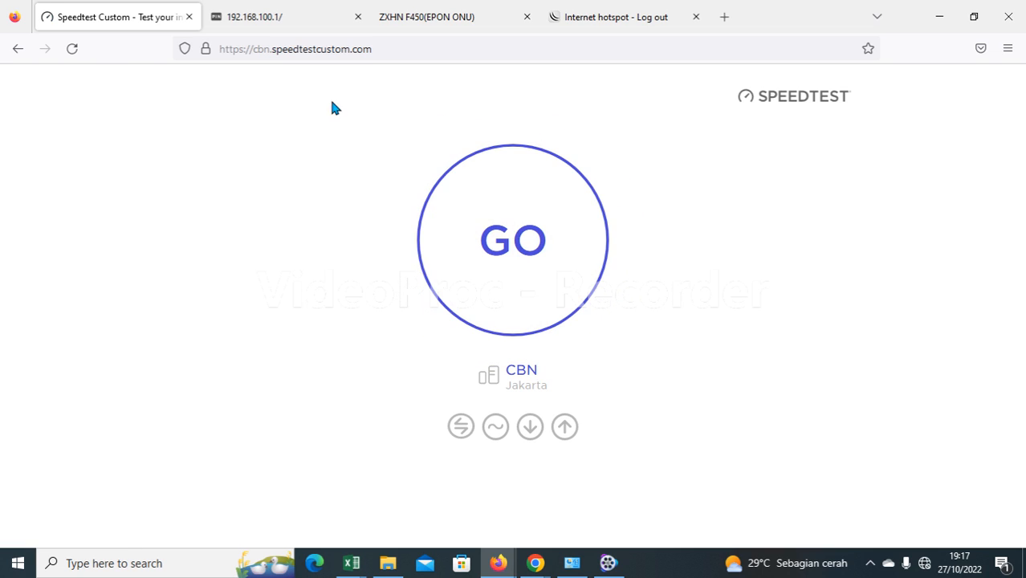
Start a PPPoE speed test via First Media to CBN Jakarta and confirm the Wi-Fi connection.
{"action": "left_click", "coordinate": [542, 265]}
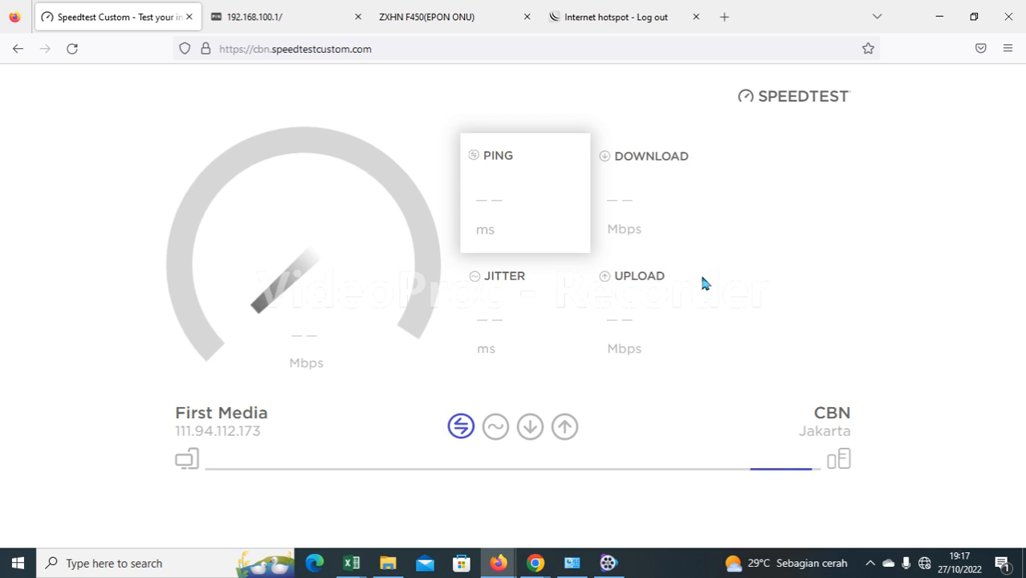
{"action": "left_click", "coordinate": [925, 563]}
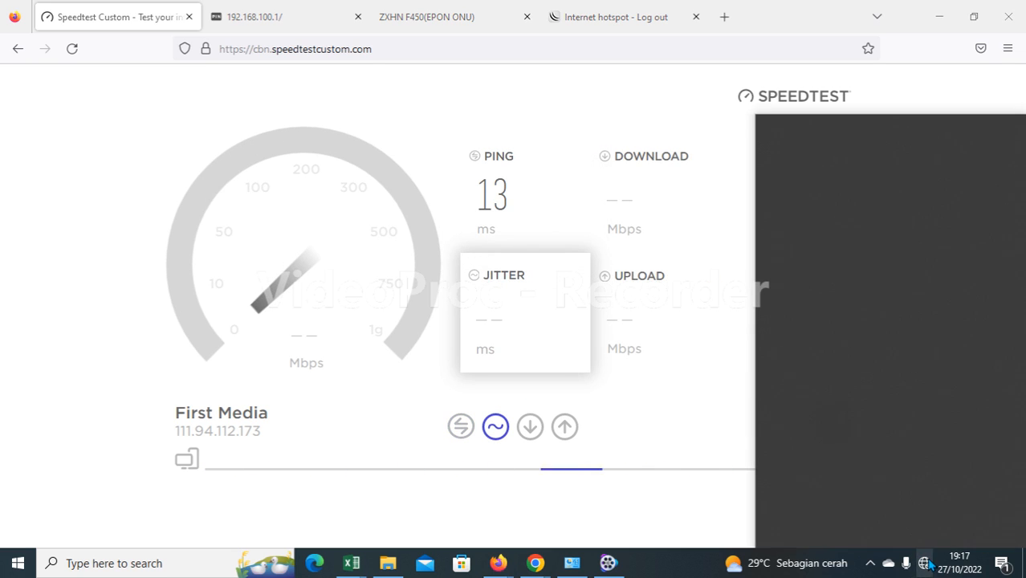